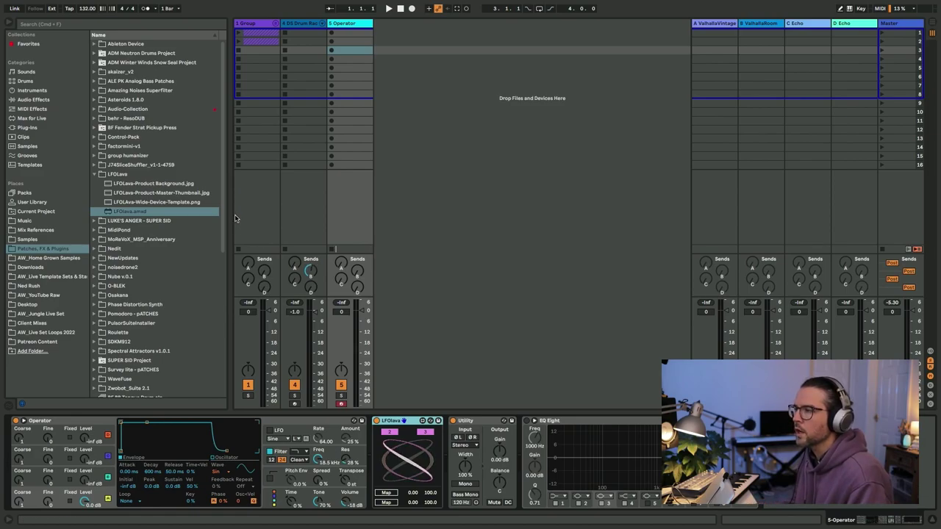
# Step: Widen the browser slightly, select the Operator device and look over its filter and LFO settings
pyautogui.moveTo(227, 210); pyautogui.dragTo(239, 210)
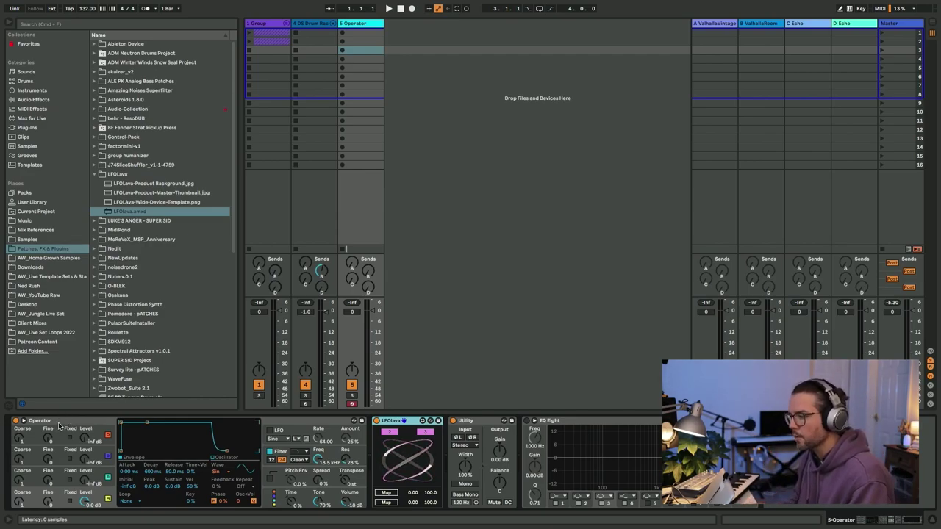
pyautogui.click(61, 426)
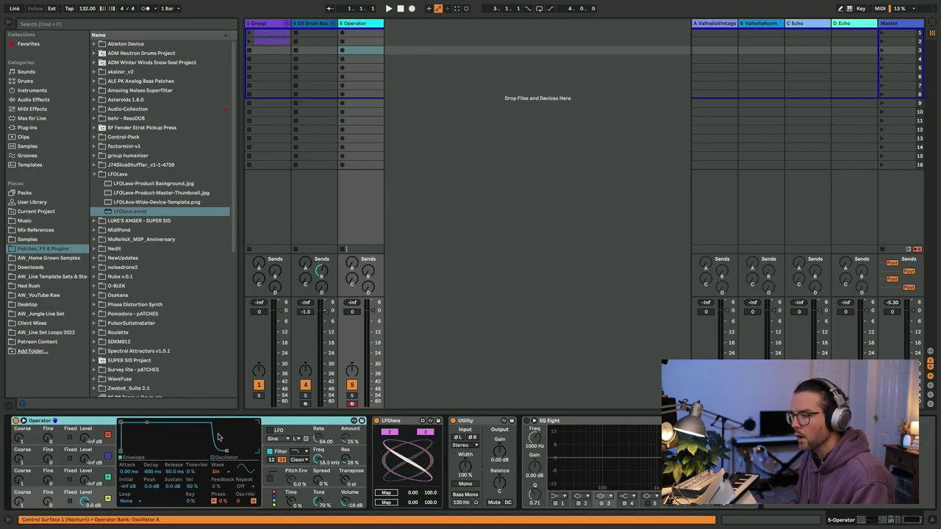
pyautogui.click(330, 432)
pyautogui.click(330, 451)
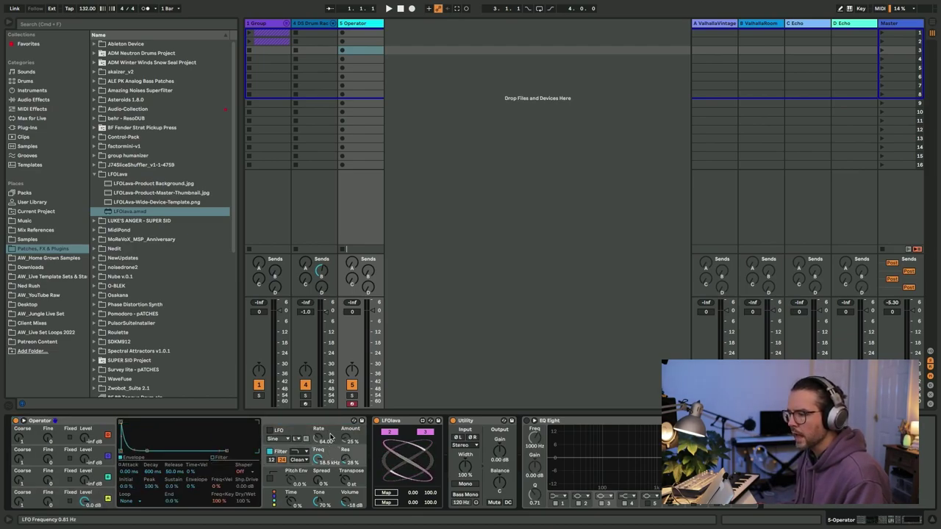
pyautogui.click(330, 437)
pyautogui.click(330, 457)
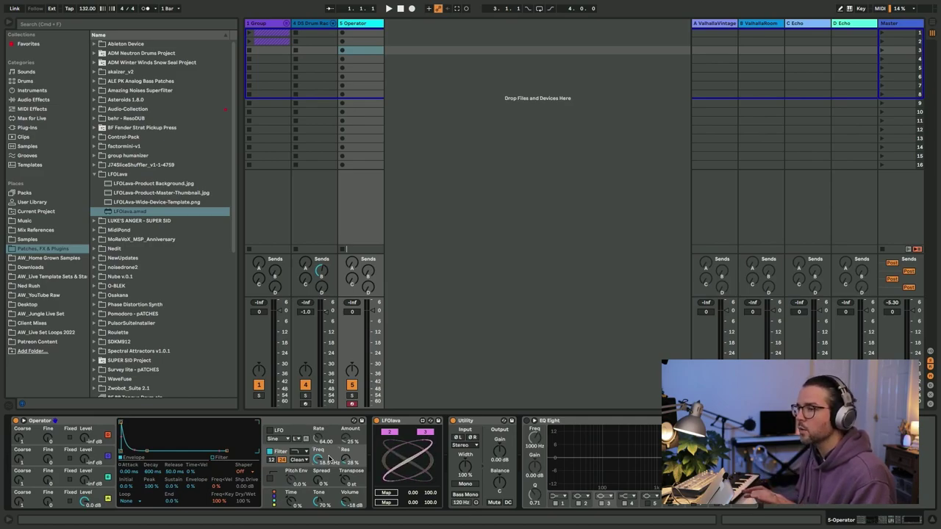
# Step: Insert an Auto Filter from the EQ & Filters audio effects between Operator and LFOlava
pyautogui.click(36, 100)
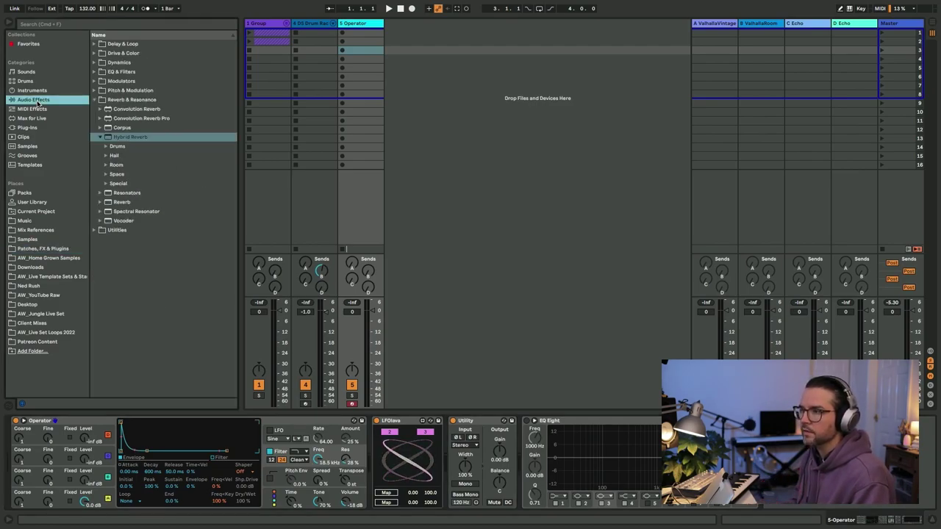
pyautogui.click(94, 72)
pyautogui.moveTo(123, 81); pyautogui.dragTo(373, 440)
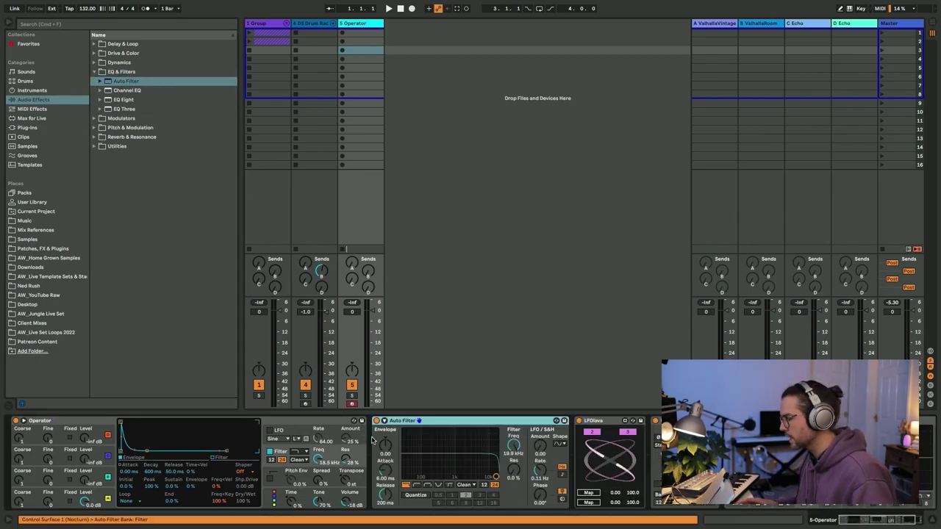
pyautogui.click(300, 465)
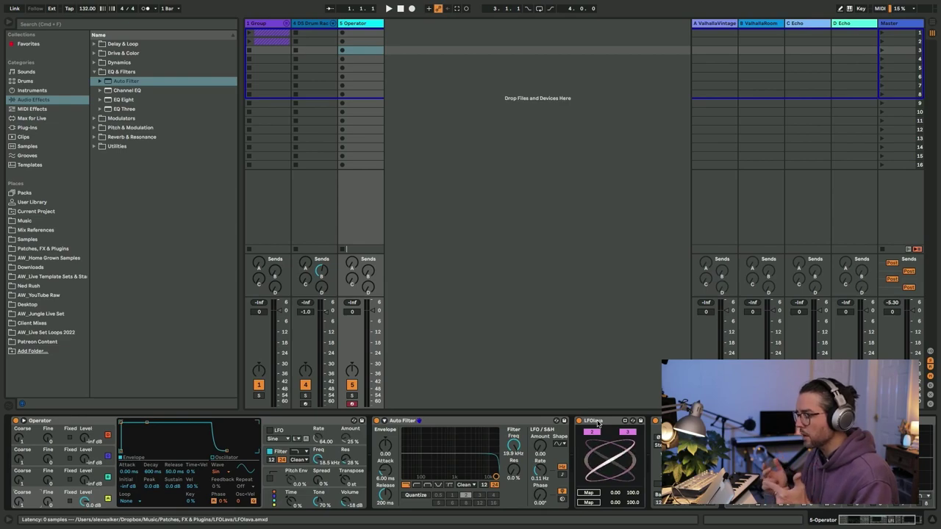
# Step: Create a MIDI clip in the Operator track's third slot and draw a C2 note spanning the whole bar
pyautogui.doubleClick(356, 51)
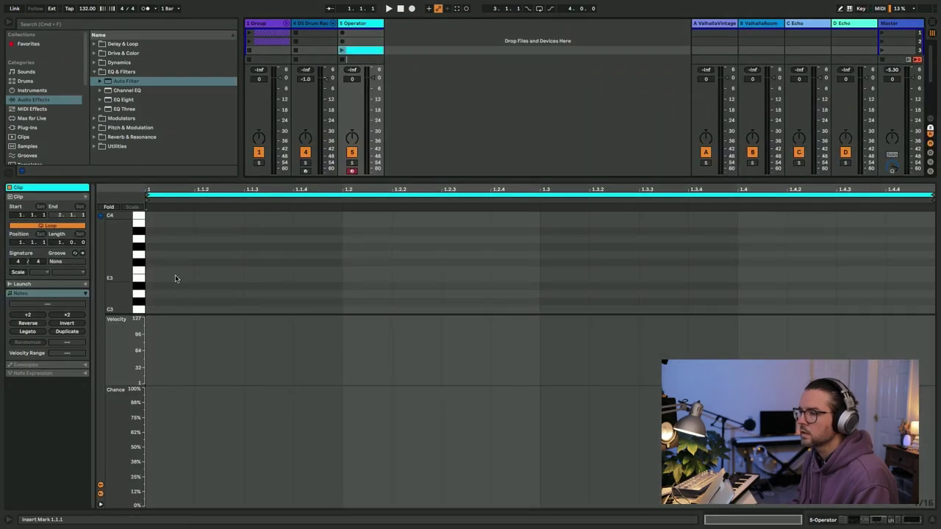
pyautogui.scroll(-5, 176, 273)
pyautogui.press('b')
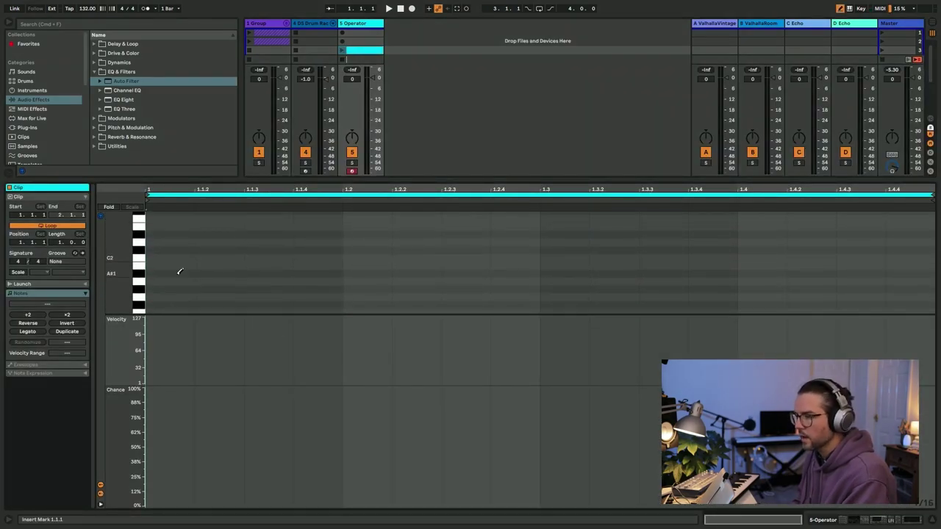
pyautogui.click(179, 273)
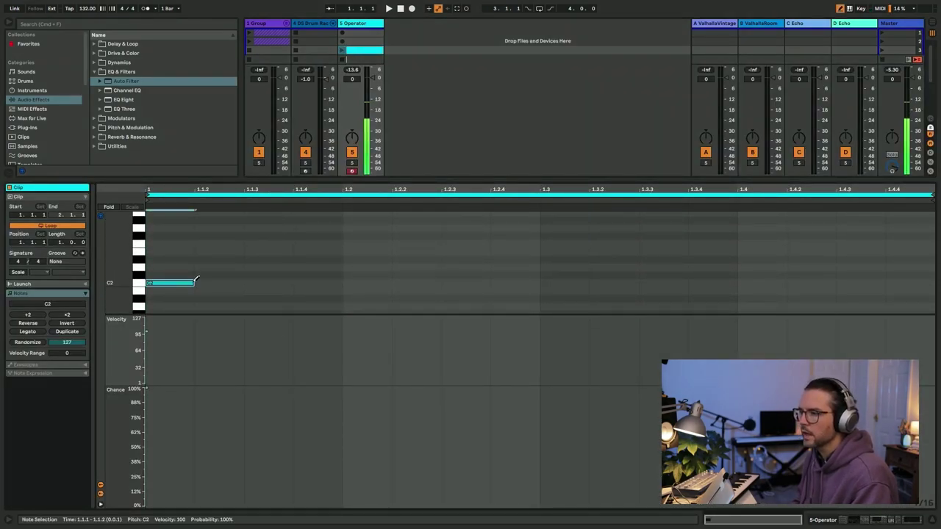
pyautogui.moveTo(195, 282); pyautogui.dragTo(921, 263)
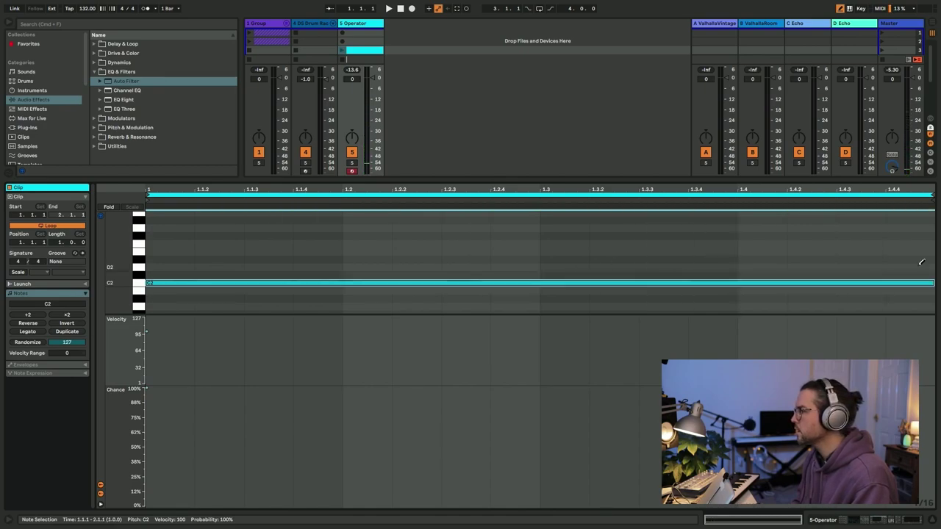
# Step: Transpose the full-bar note up to F2 and return to the track's device chain
pyautogui.press('Up')
pyautogui.press('Up')
pyautogui.press('Up')
pyautogui.press('Up')
pyautogui.press('Up')
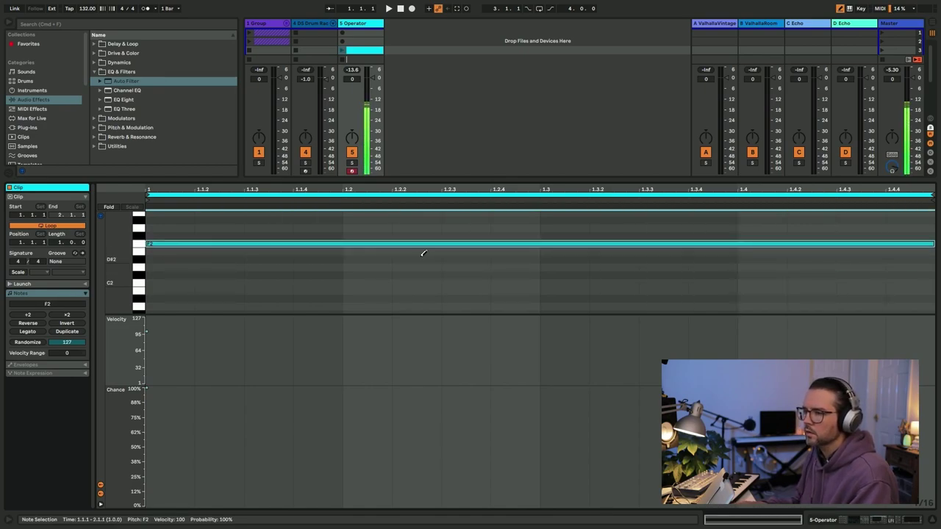
pyautogui.hotkey('shift', 'Down')
pyautogui.hotkey('shift', 'Up')
pyautogui.hotkey('shift', 'Tab')
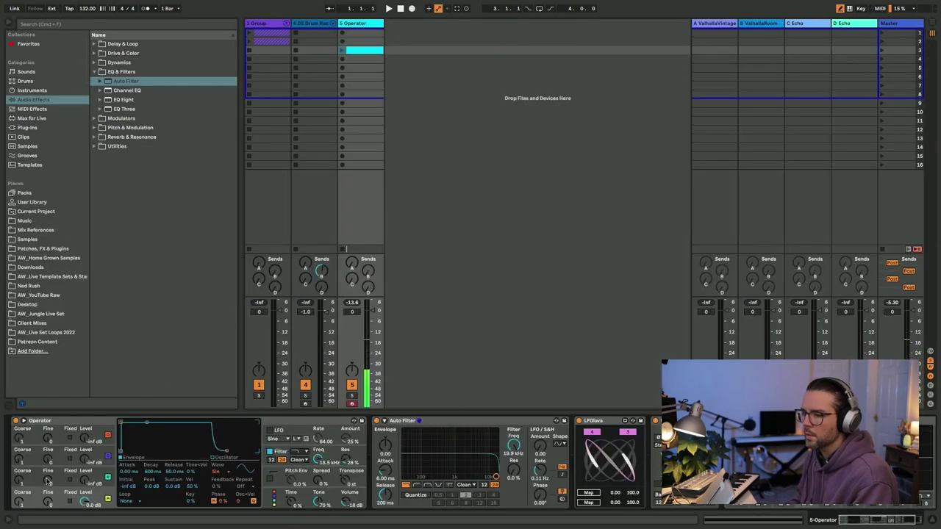
# Step: Launch the Operator clip and raise its note's velocity to 127
pyautogui.click(342, 50)
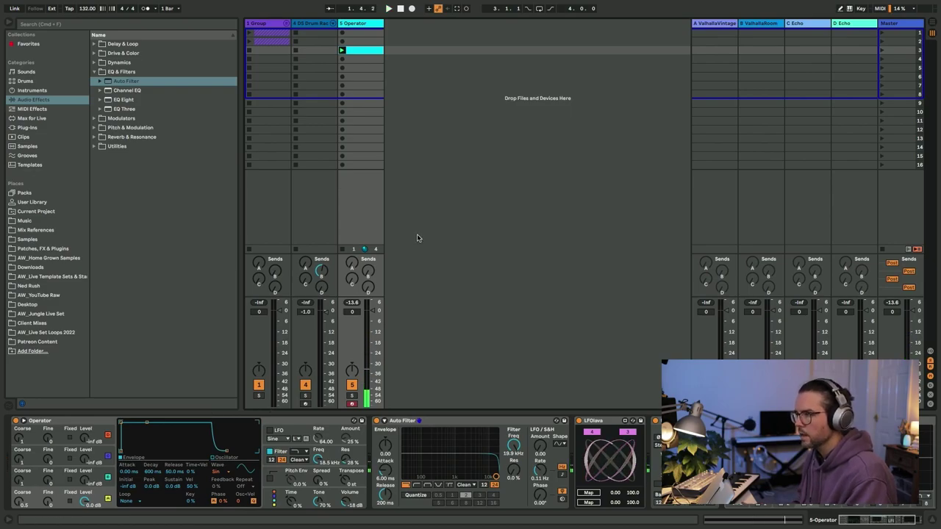
pyautogui.doubleClick(376, 51)
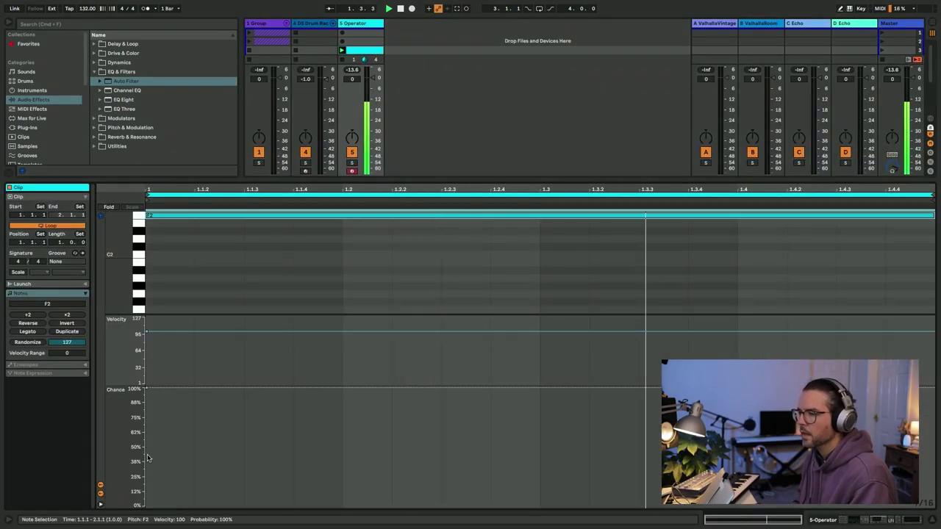
pyautogui.moveTo(147, 332); pyautogui.dragTo(149, 317)
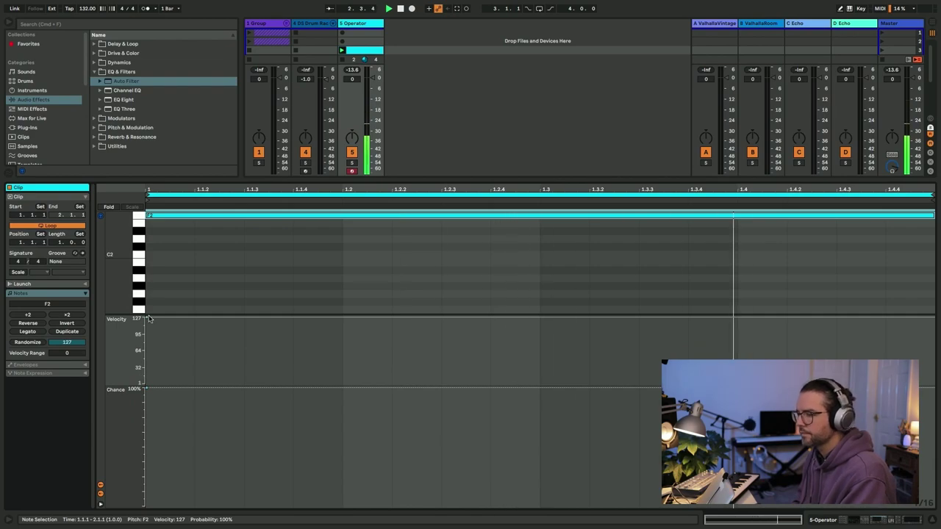
pyautogui.hotkey('shift', 'Tab')
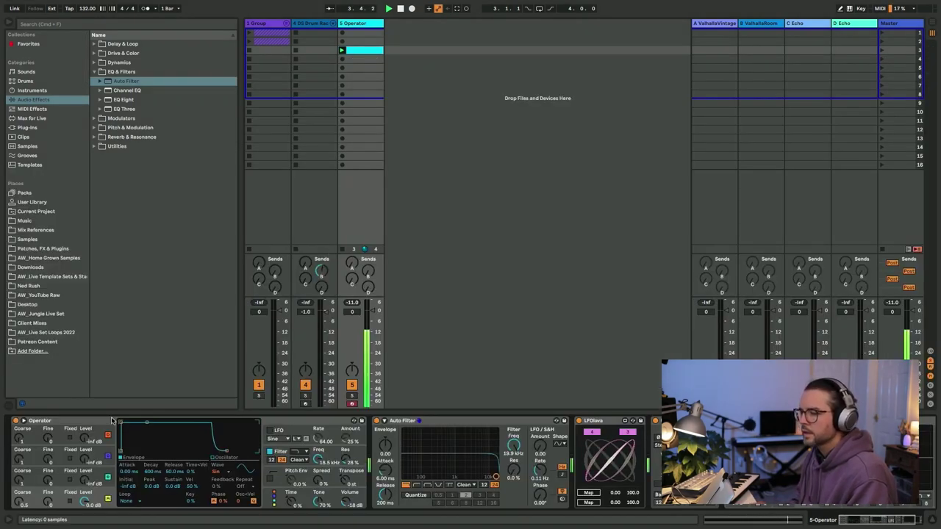
# Step: Raise Operator's oscillator B level and map LFOlava's first output to Operator's filter frequency with a range of 0.28 to 0.64
pyautogui.click(57, 477)
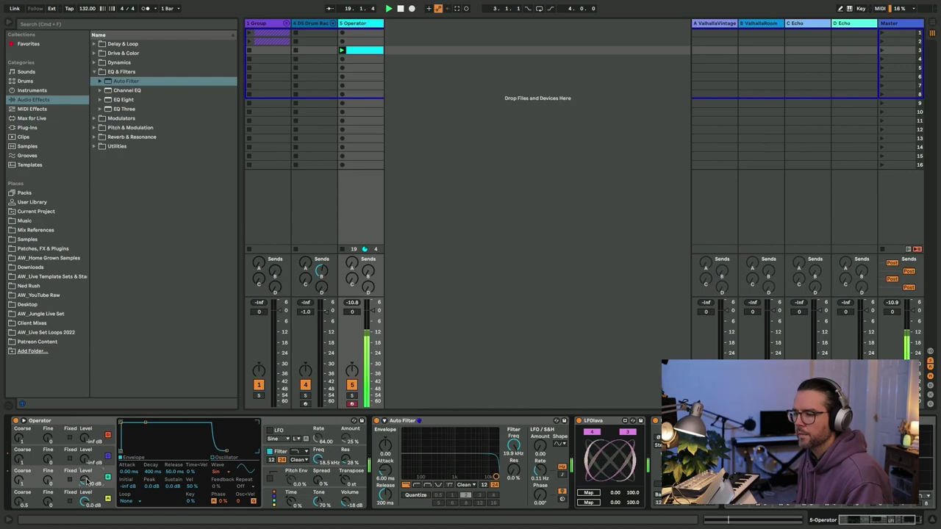
pyautogui.moveTo(317, 455); pyautogui.dragTo(317, 455)
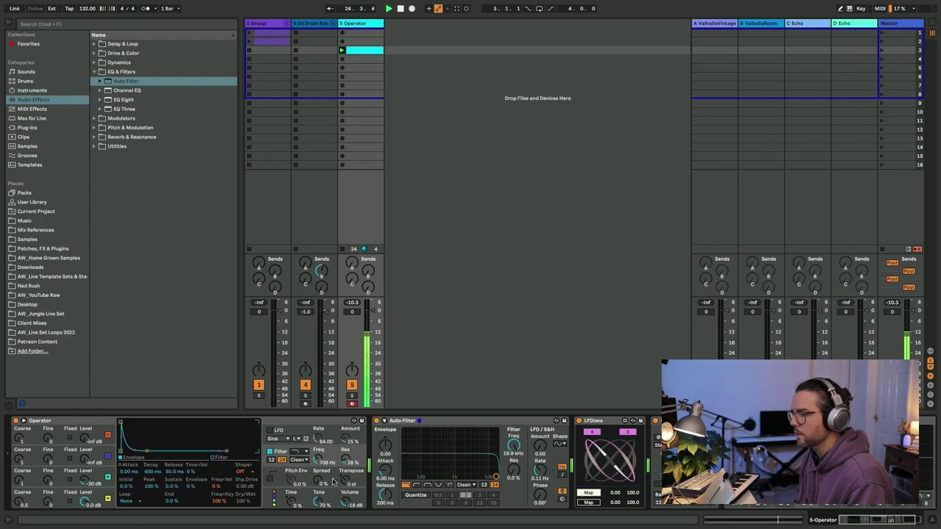
pyautogui.click(589, 493)
pyautogui.click(317, 456)
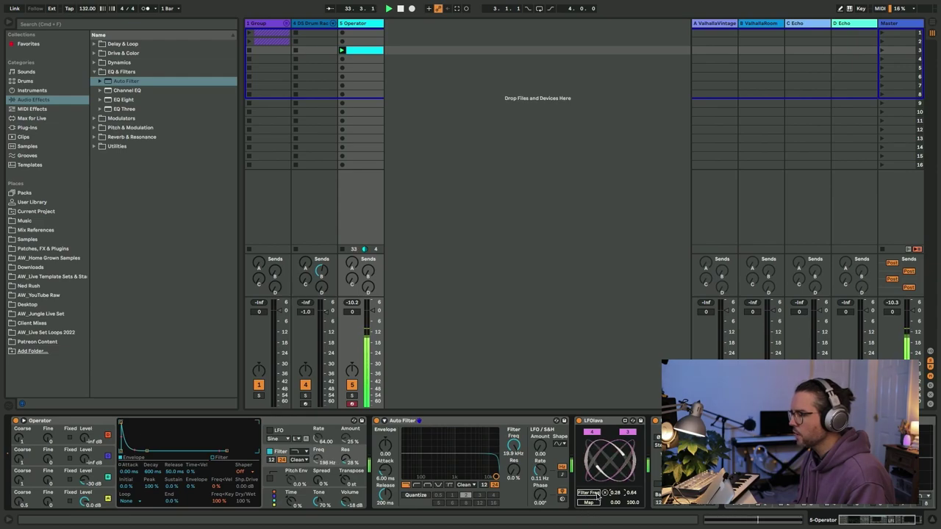
# Step: Set LFOlava's two curve values to 3 and 0
pyautogui.moveTo(588, 433); pyautogui.dragTo(581, 471)
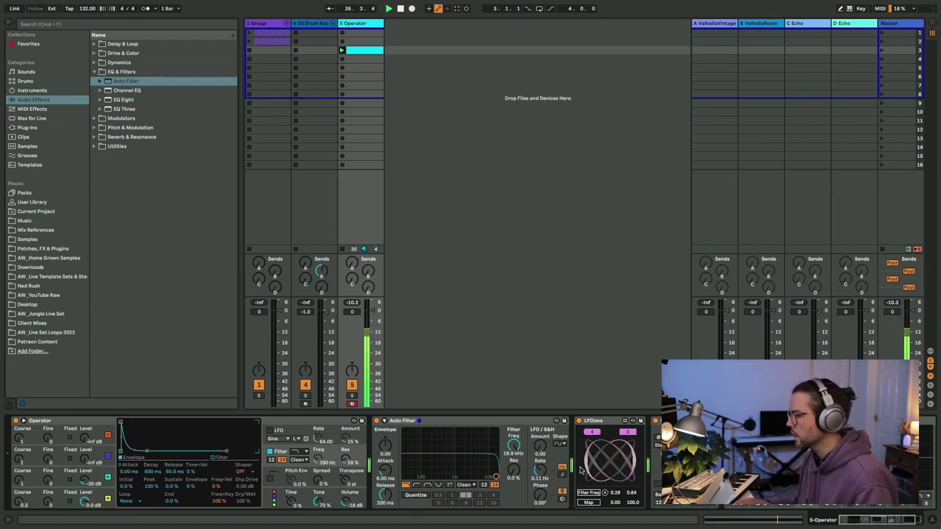
pyautogui.press('Down')
pyautogui.press('Down')
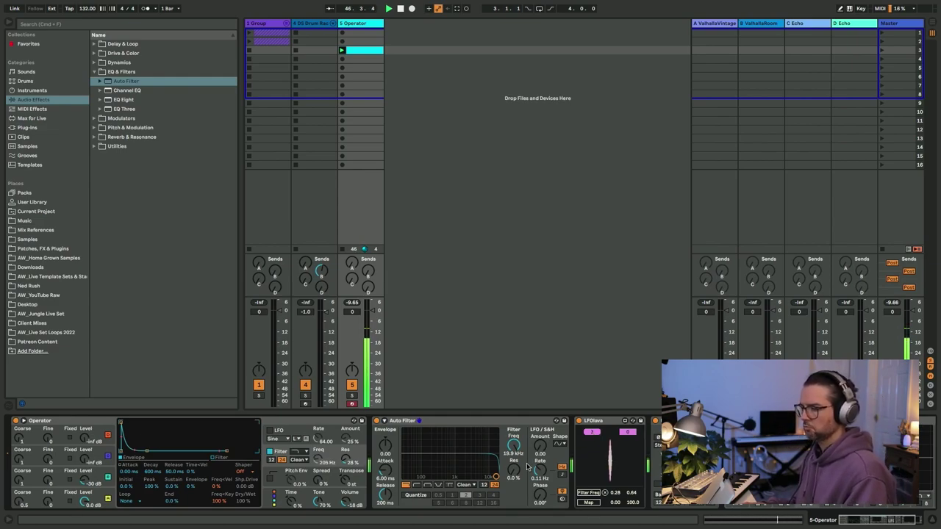
# Step: Turn on the Instant Haus device on the DS Drum Rack track
pyautogui.click(298, 25)
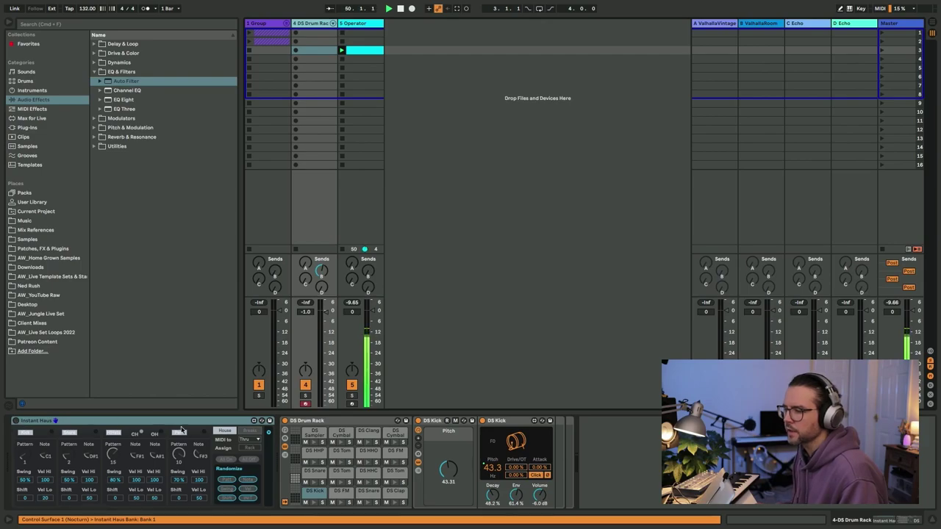
pyautogui.click(15, 420)
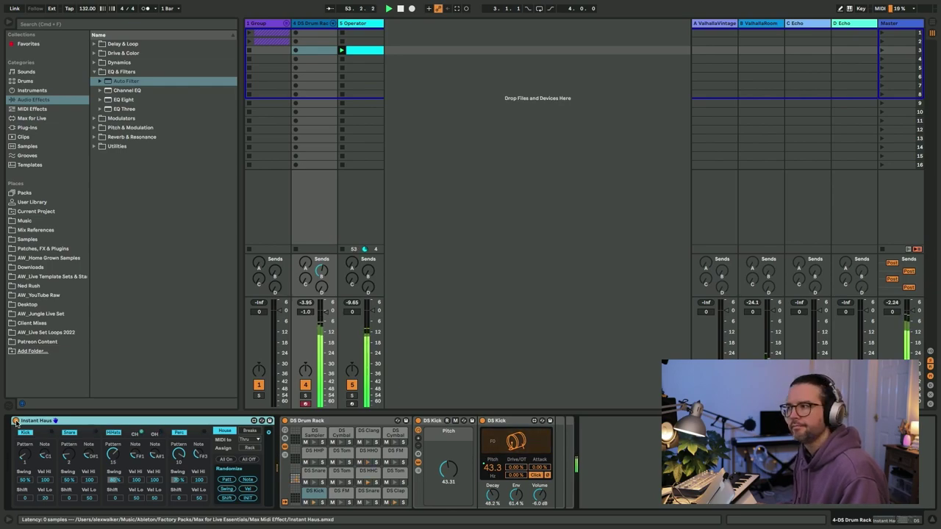
# Step: Shorten the F2 note in the Operator clip by a 1/32 so it ends just before the loop end
pyautogui.click(351, 23)
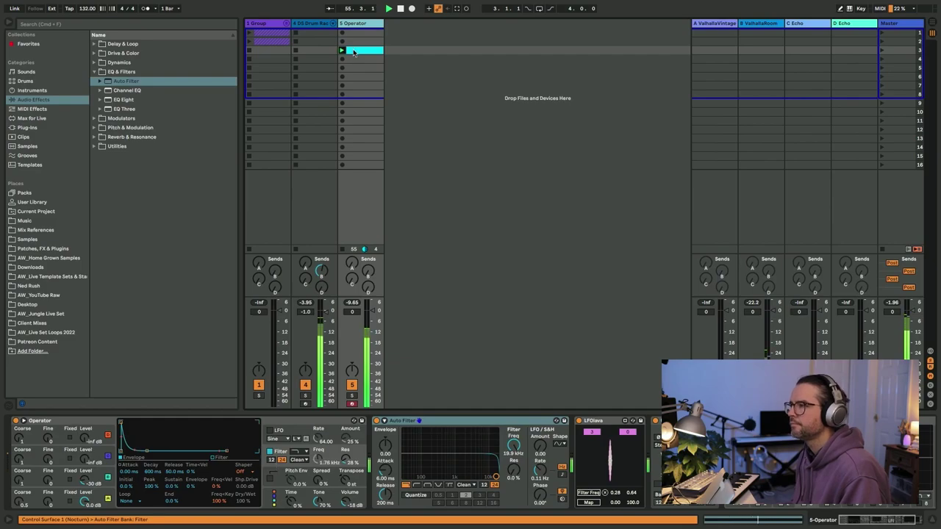
pyautogui.doubleClick(353, 51)
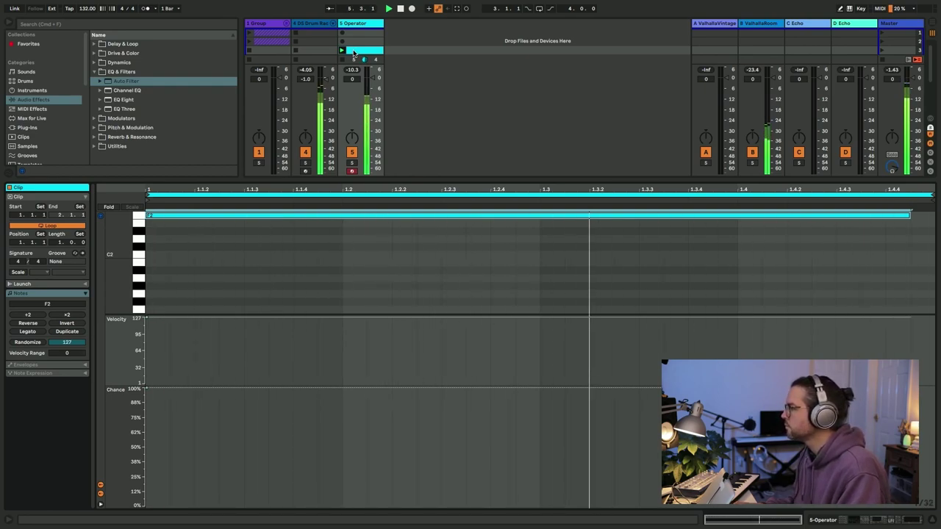
pyautogui.hotkey('shift', 'Tab')
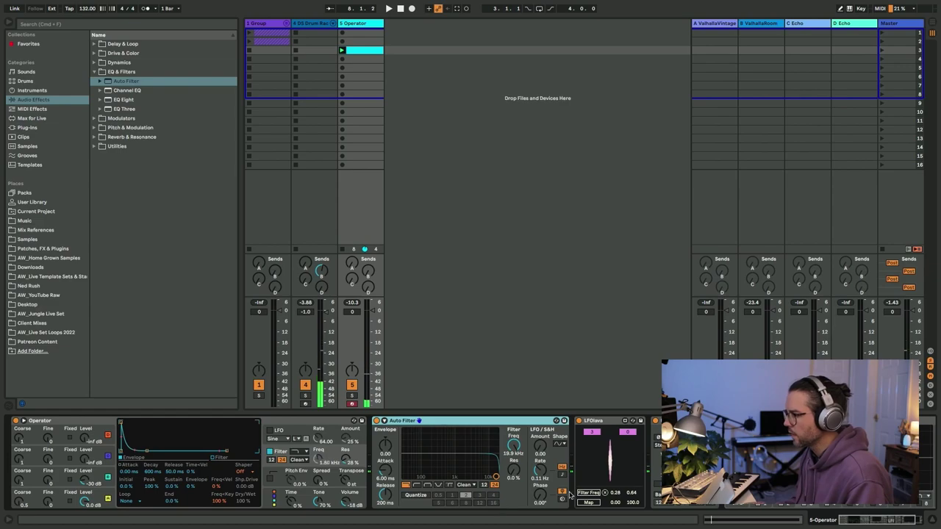
# Step: Play the loop and adjust Operator's oscillator B level to -30 dB while listening with the filter
pyautogui.click(73, 478)
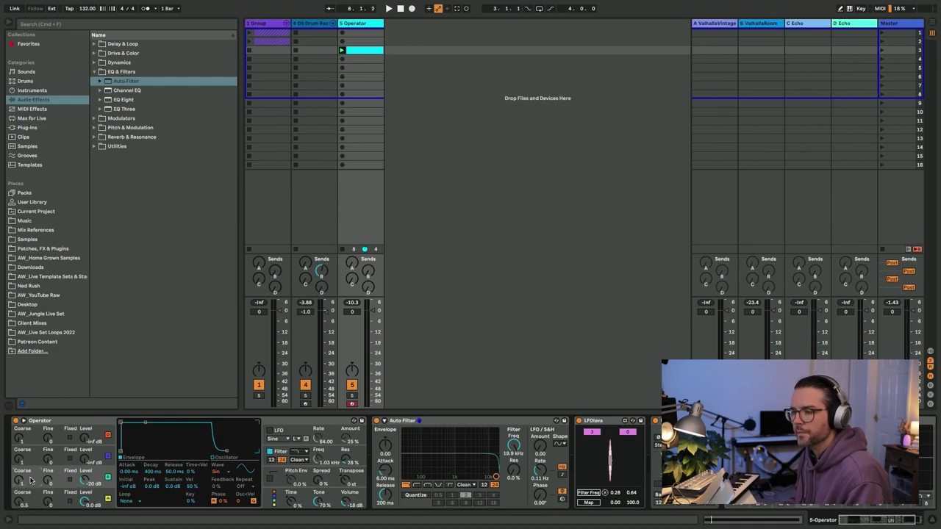
pyautogui.press('space')
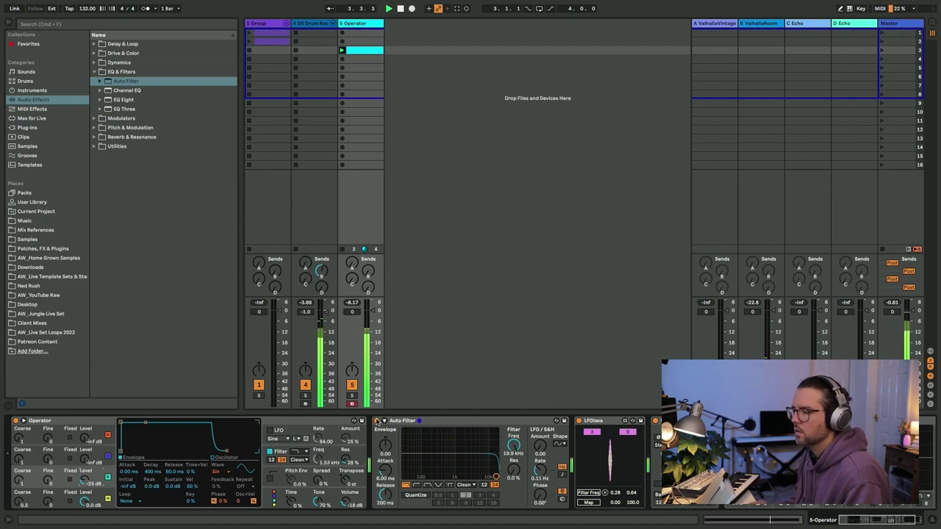
pyautogui.click(347, 463)
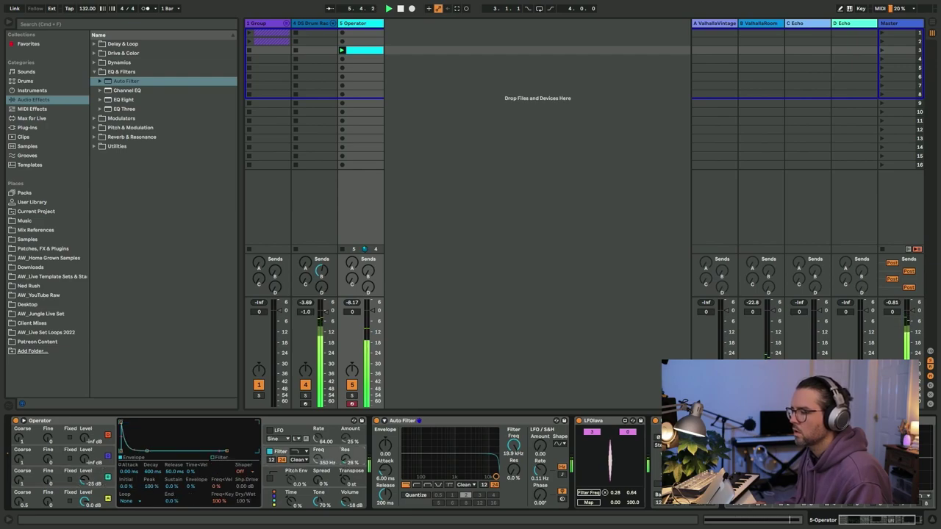
pyautogui.moveTo(83, 483); pyautogui.dragTo(83, 487)
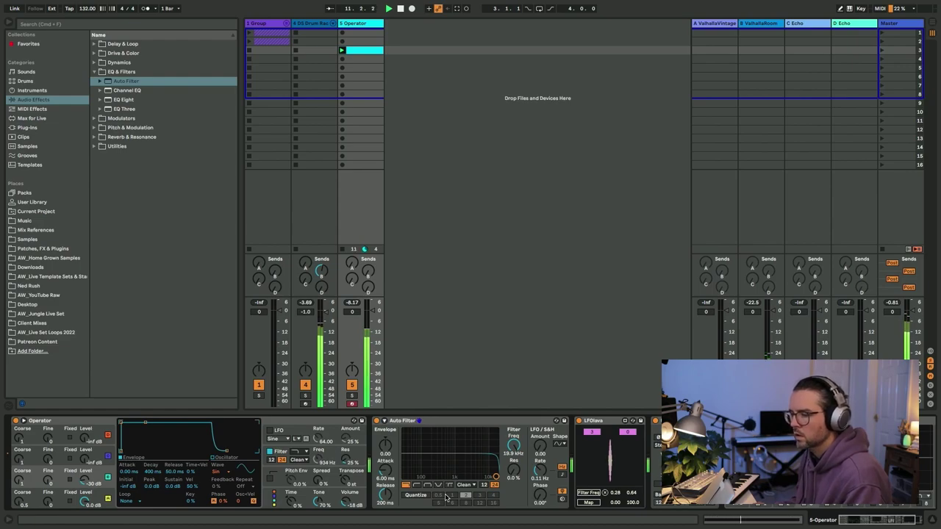
# Step: Map LFOlava's second output to the Auto Filter's frequency with a range of 20 to 135
pyautogui.click(585, 503)
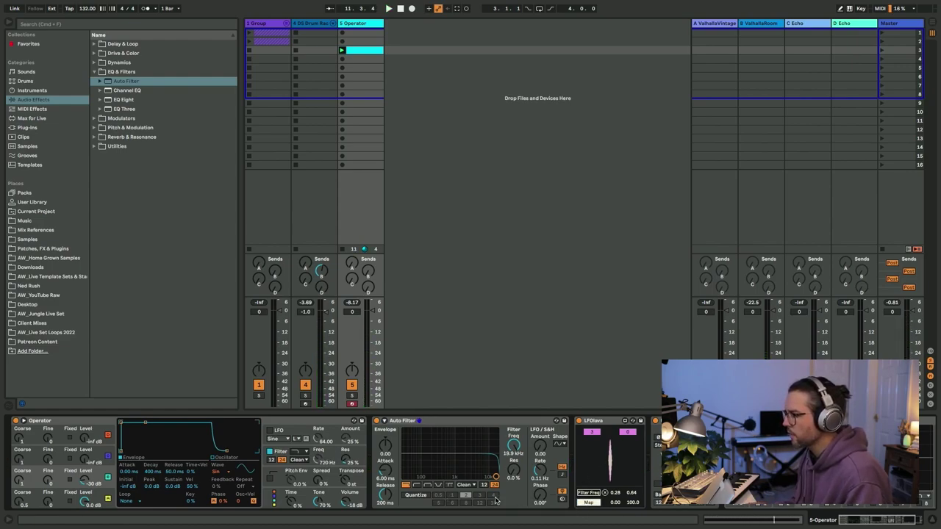
pyautogui.click(514, 447)
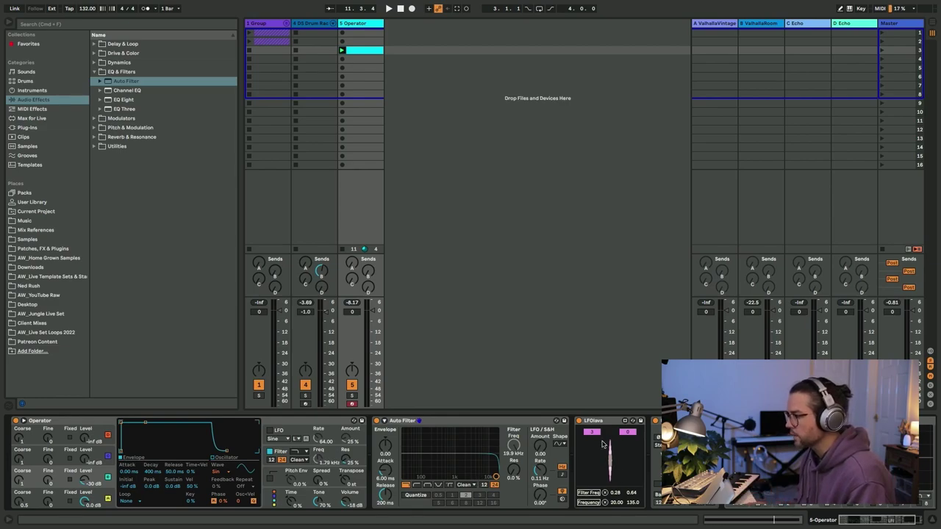
# Step: Set LFOlava's second curve value to 1 and raise Operator's volume to -13 dB
pyautogui.press('Up')
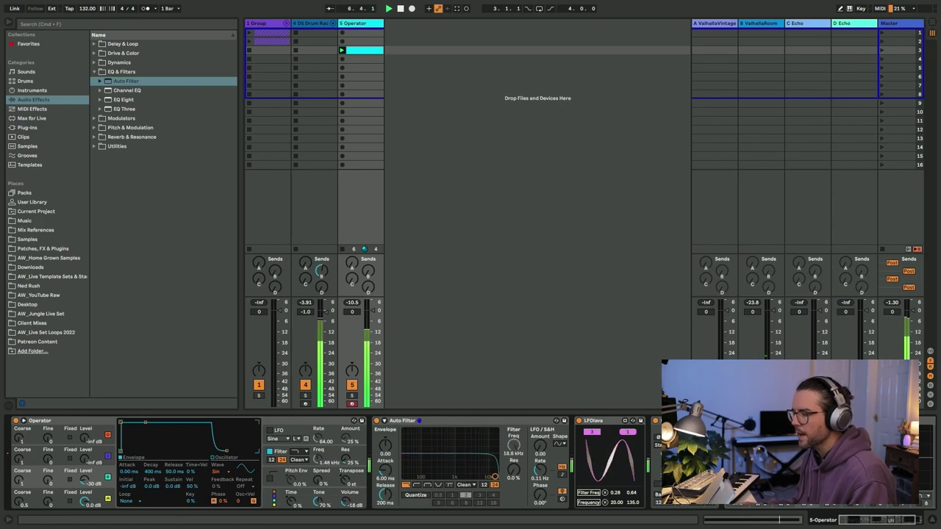
pyautogui.click(348, 505)
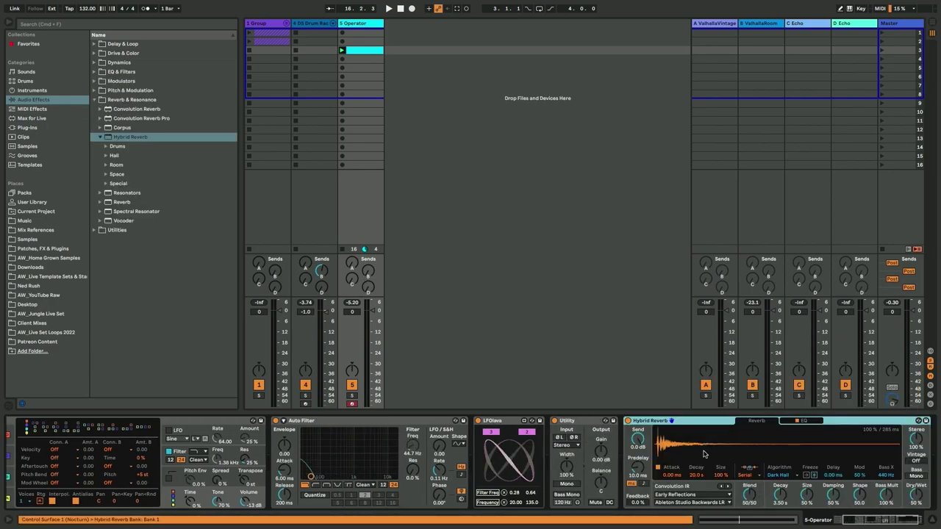
# Step: Load the Classic Plate 1 impulse response from Plates in Hybrid Reverb, with blend at 100/0 and dry/wet at 10 %
pyautogui.hscroll(2, 645, 490)
pyautogui.click(640, 502)
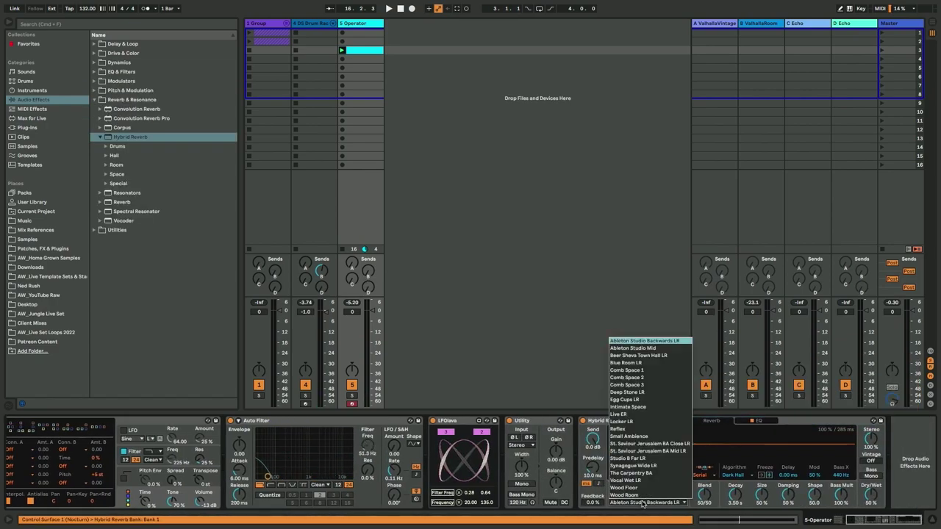
pyautogui.click(639, 502)
pyautogui.click(643, 494)
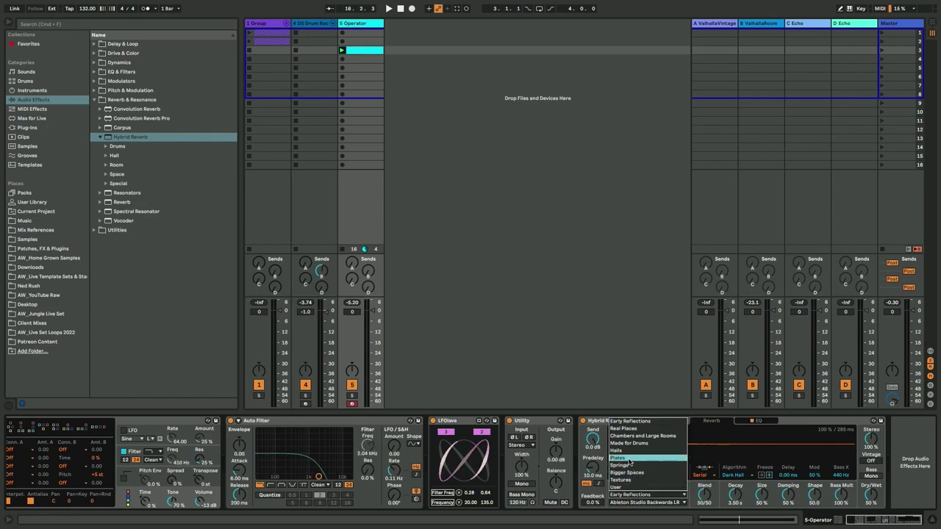
pyautogui.click(651, 467)
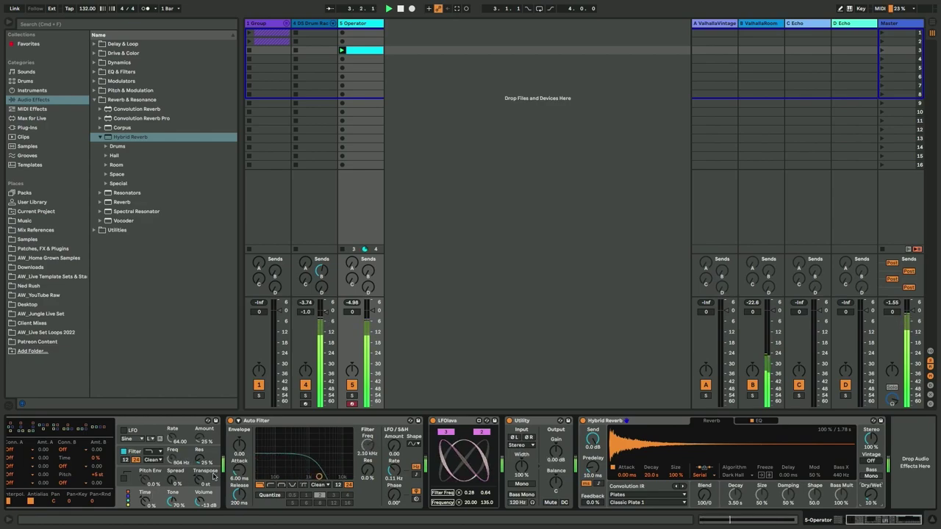
pyautogui.hscroll(-3, 259, 479)
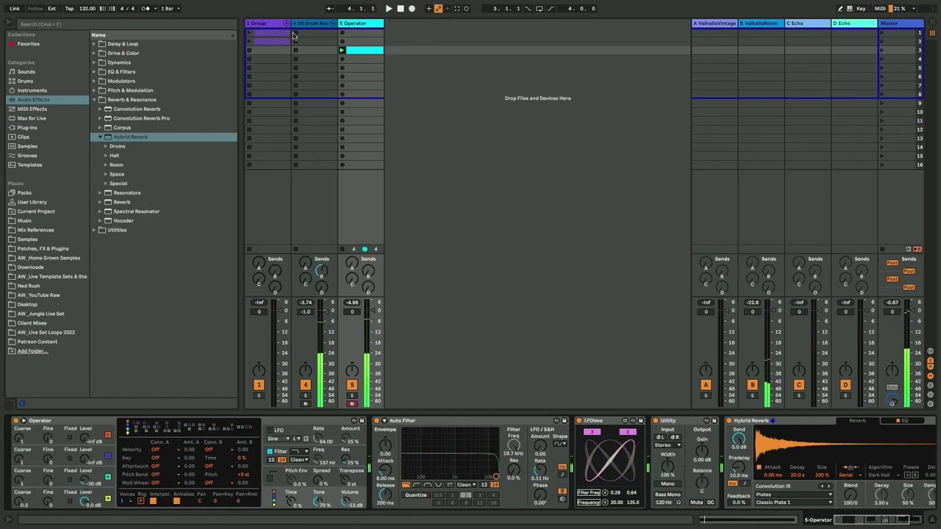
pyautogui.click(299, 24)
pyautogui.click(352, 24)
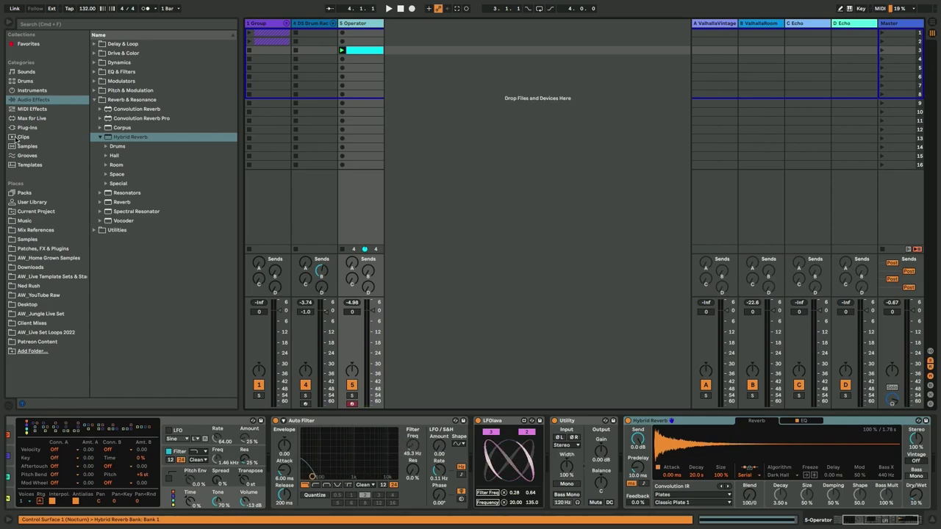
# Step: Load a second Operator instrument onto a new track beside the bass track
pyautogui.click(31, 90)
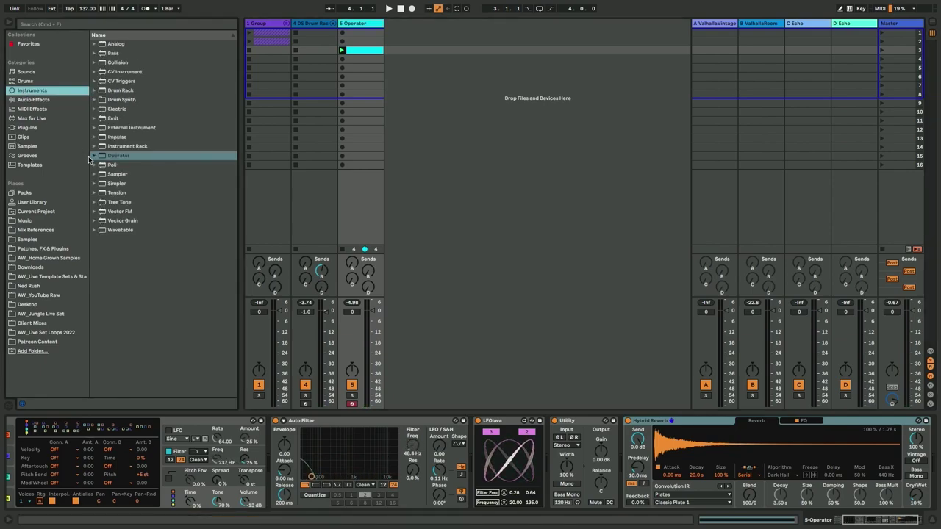
pyautogui.click(107, 157)
pyautogui.moveTo(107, 156); pyautogui.dragTo(403, 287)
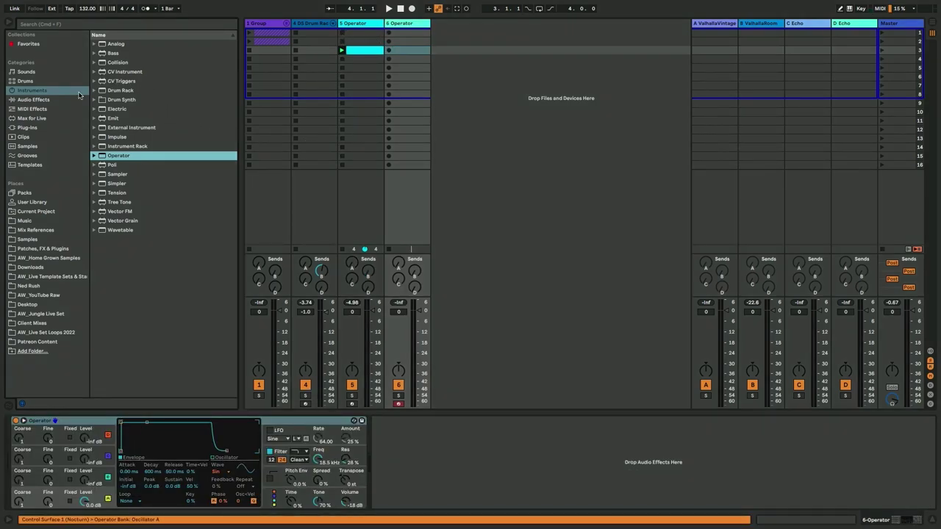
# Step: Add an Auto Filter and LFOlava after Operator on the new track
pyautogui.click(34, 100)
pyautogui.click(94, 72)
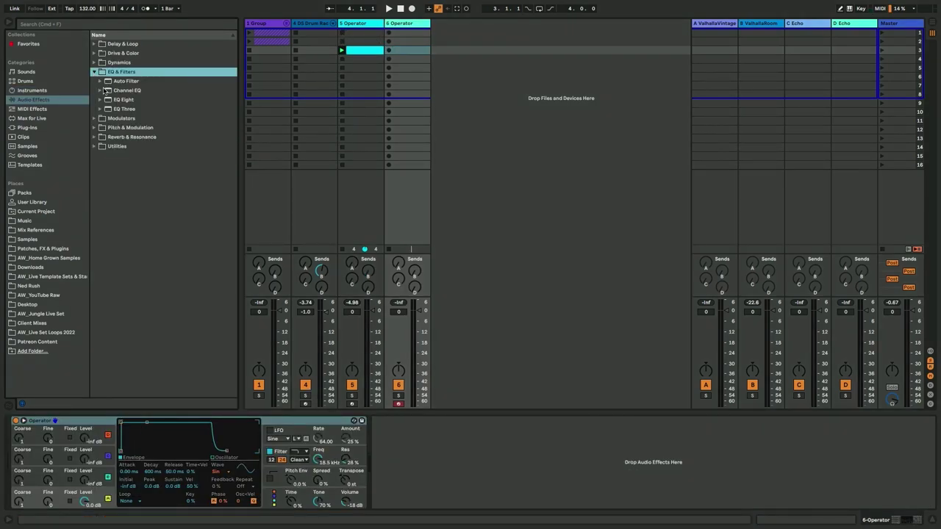
pyautogui.moveTo(116, 82); pyautogui.dragTo(450, 488)
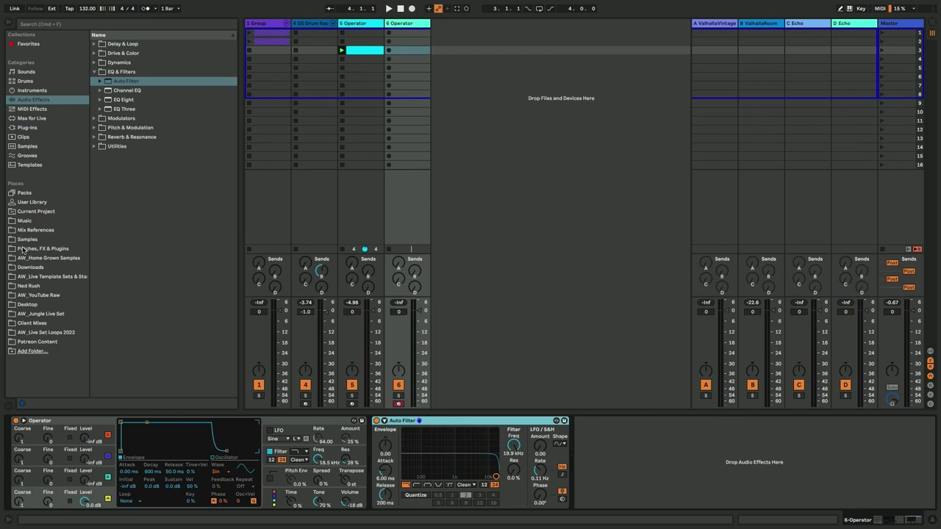
pyautogui.click(23, 249)
pyautogui.moveTo(116, 207); pyautogui.dragTo(633, 465)
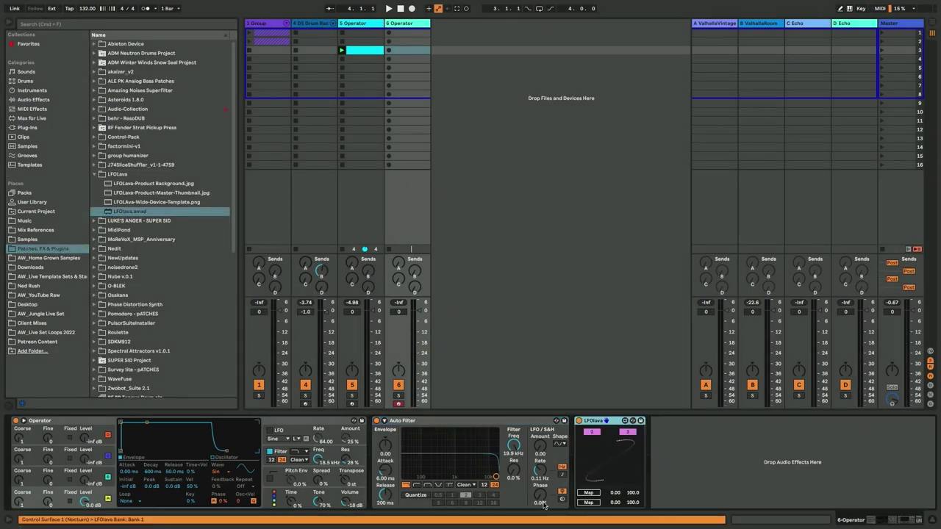
# Step: Map LFOlava's two outputs to Operator's filter frequency and oscillator A level
pyautogui.click(588, 493)
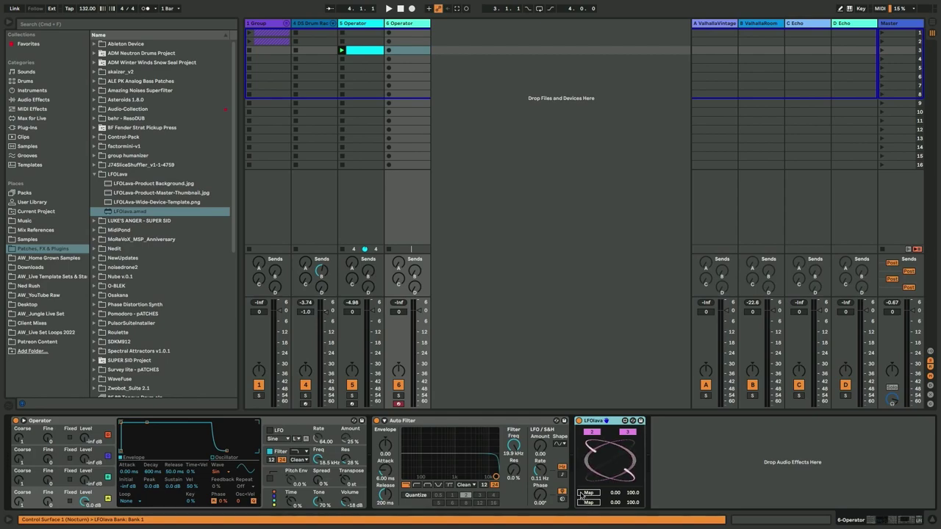
pyautogui.click(318, 461)
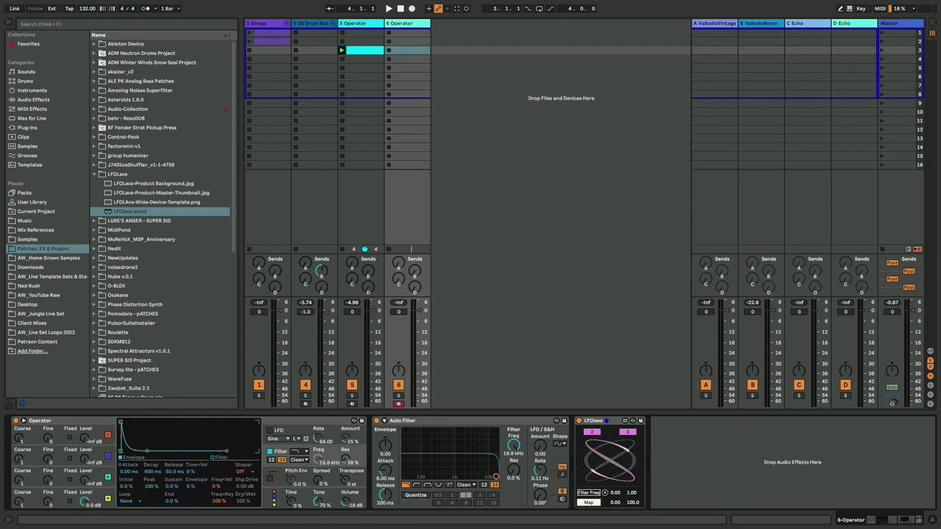
pyautogui.click(85, 502)
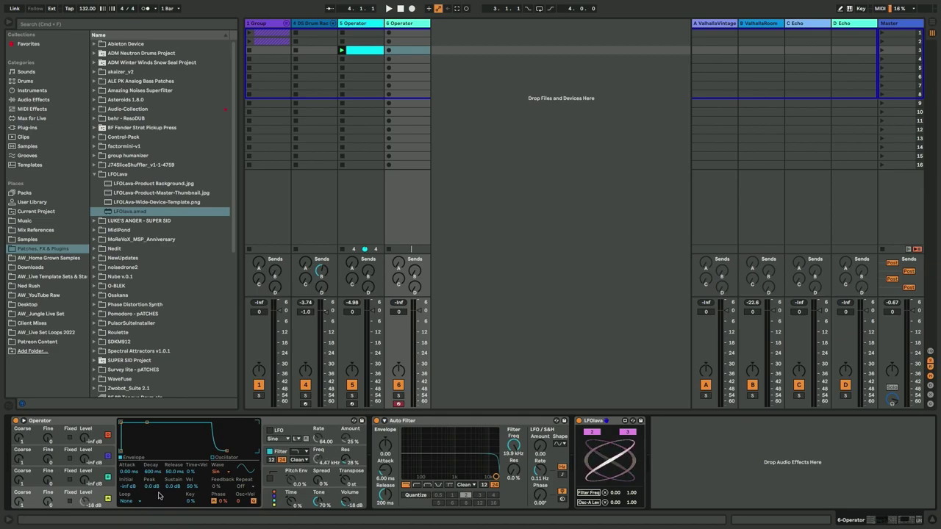
# Step: Set oscillator A's waveform to Saw D and lower the Auto Filter's frequency to 1.50 kHz
pyautogui.click(216, 472)
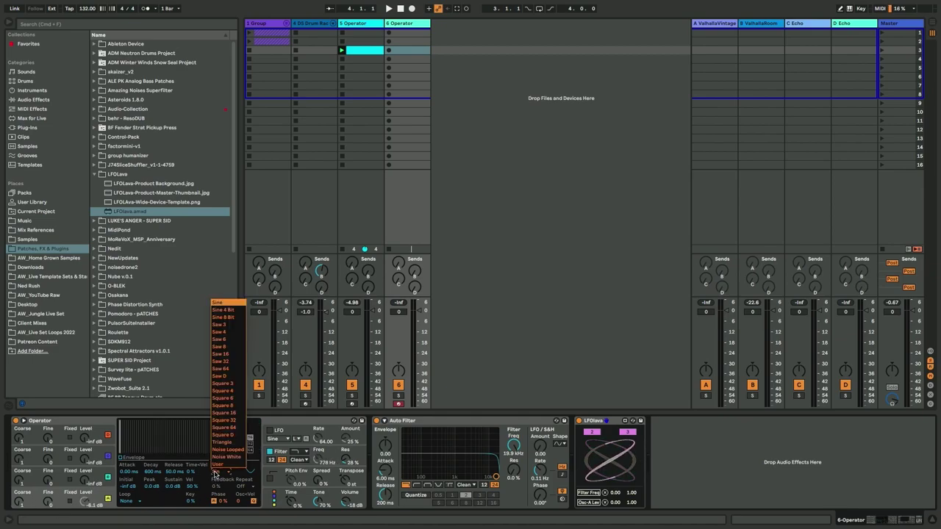
pyautogui.click(224, 377)
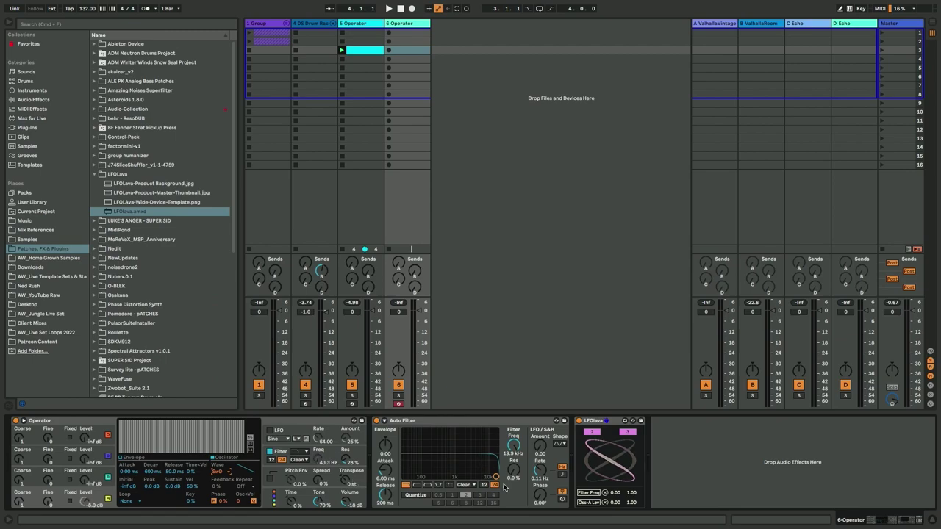
pyautogui.moveTo(515, 451); pyautogui.dragTo(515, 485)
# Step: Start playback and raise the new Operator's voice count so it can play chords
pyautogui.press('space')
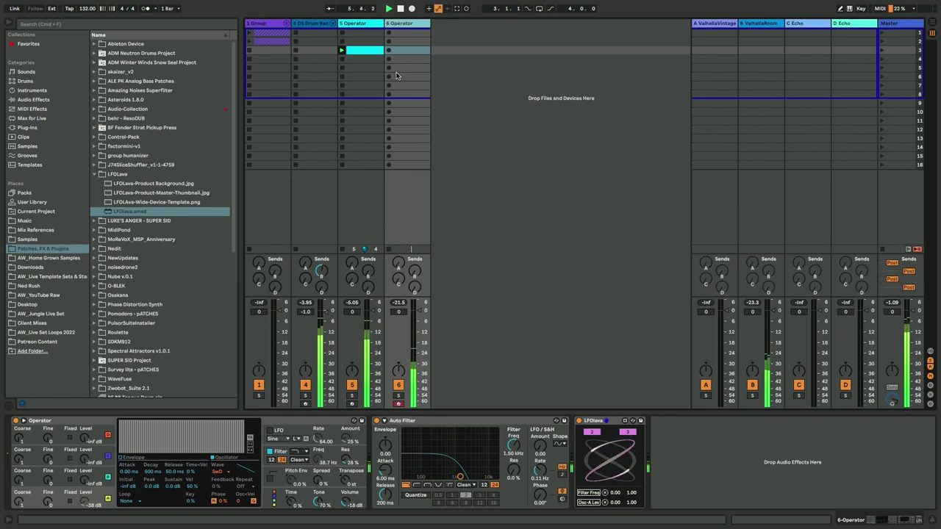
pyautogui.click(273, 500)
pyautogui.click(125, 502)
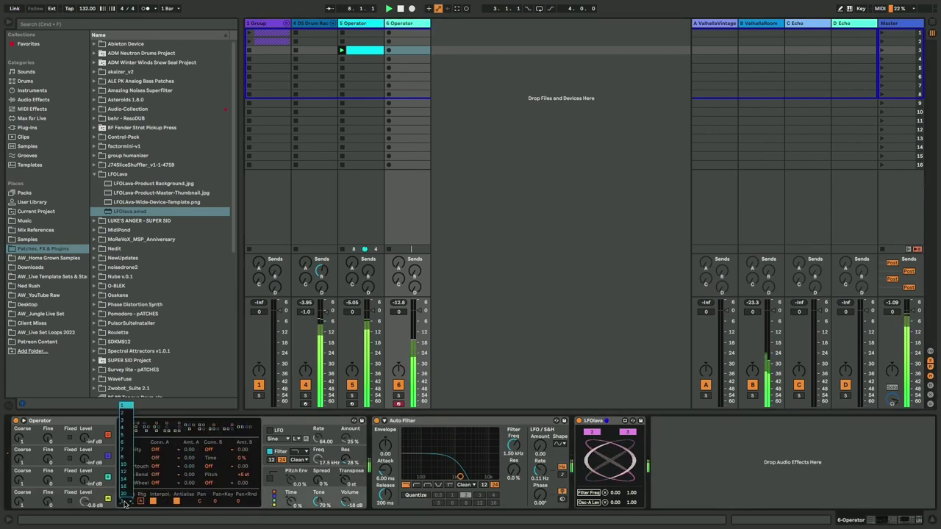
pyautogui.click(125, 464)
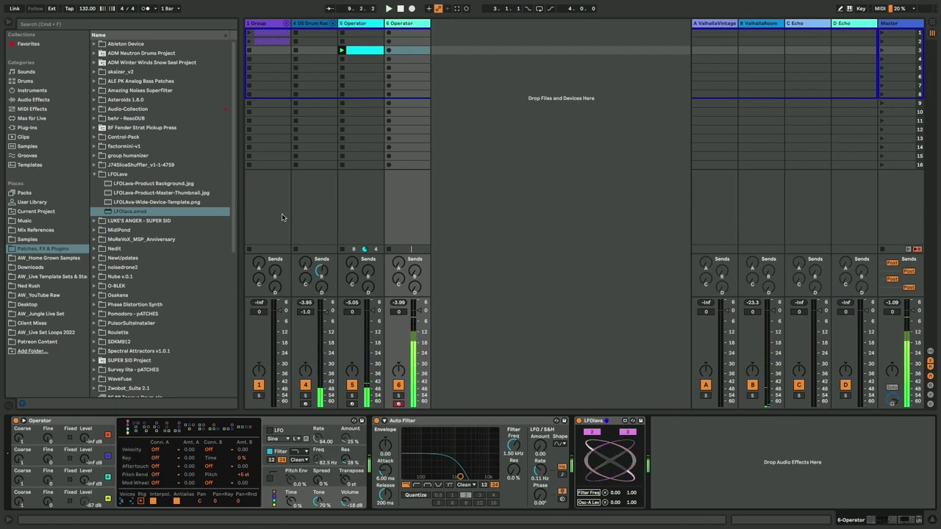
# Step: Record a two-bar chord loop spanning F2 to C3 in scene 3 of the new Operator track and review its notes
pyautogui.click(389, 51)
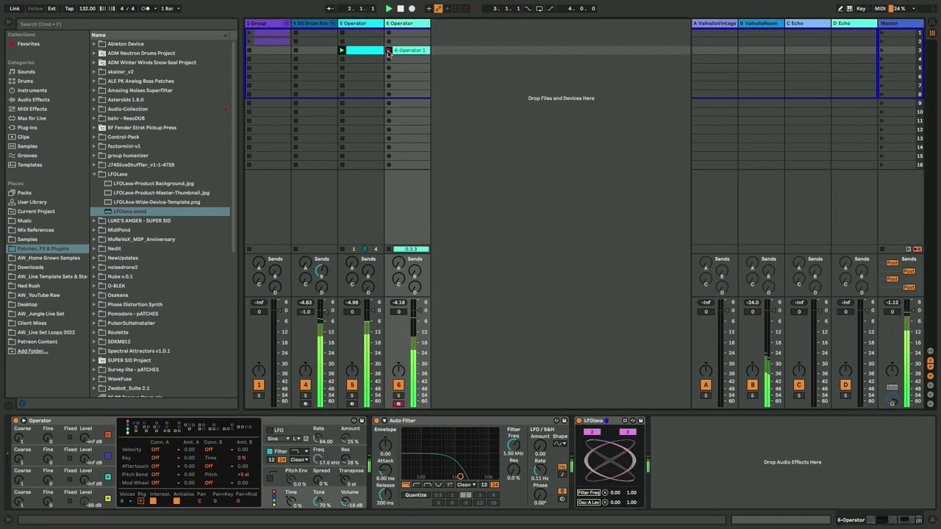
pyautogui.click(389, 52)
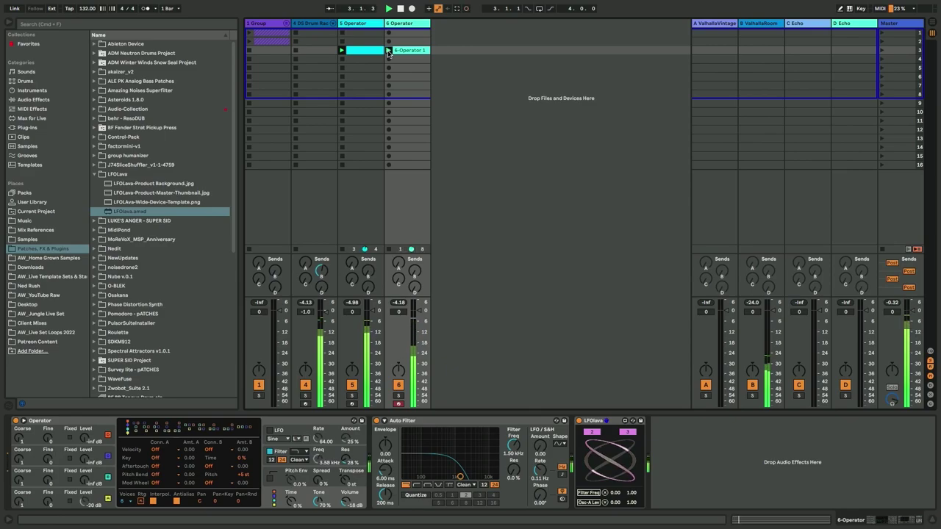
pyautogui.doubleClick(400, 52)
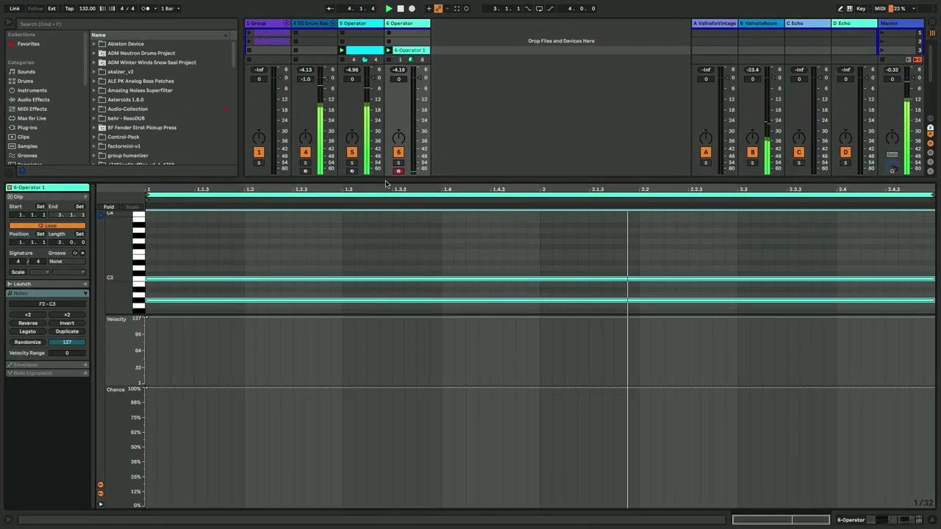
pyautogui.scroll(-2, 482, 234)
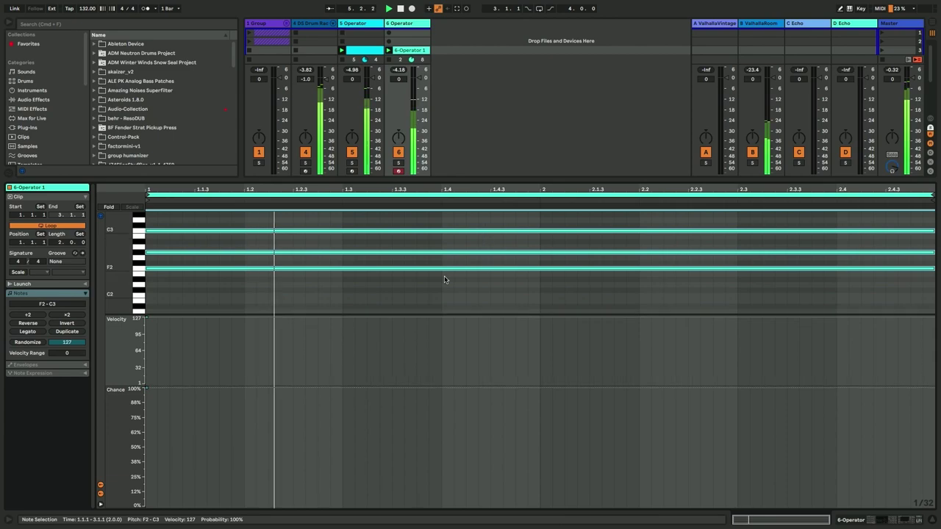
pyautogui.hotkey('shift', 'Tab')
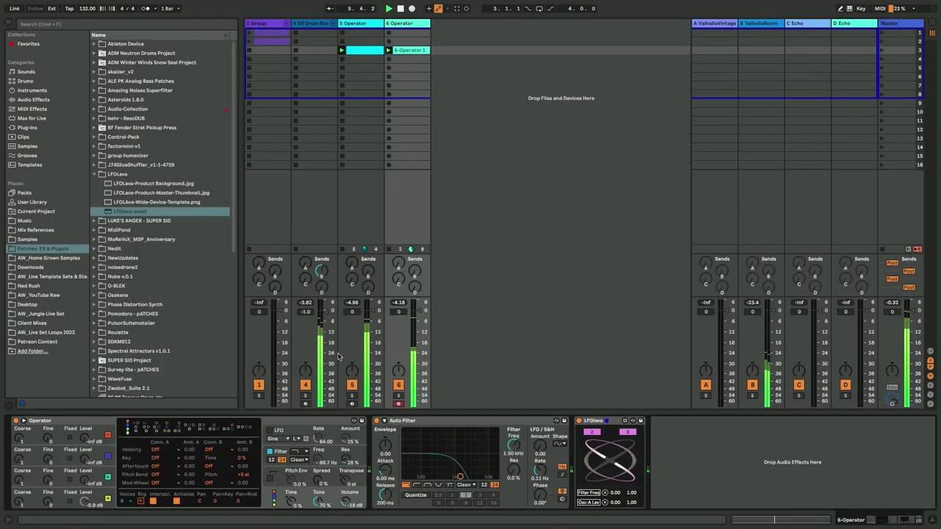
# Step: Set LFOlava's curve values to 1 and 4 and the Auto Filter to 2.05 kHz with 35 % resonance
pyautogui.click(58, 501)
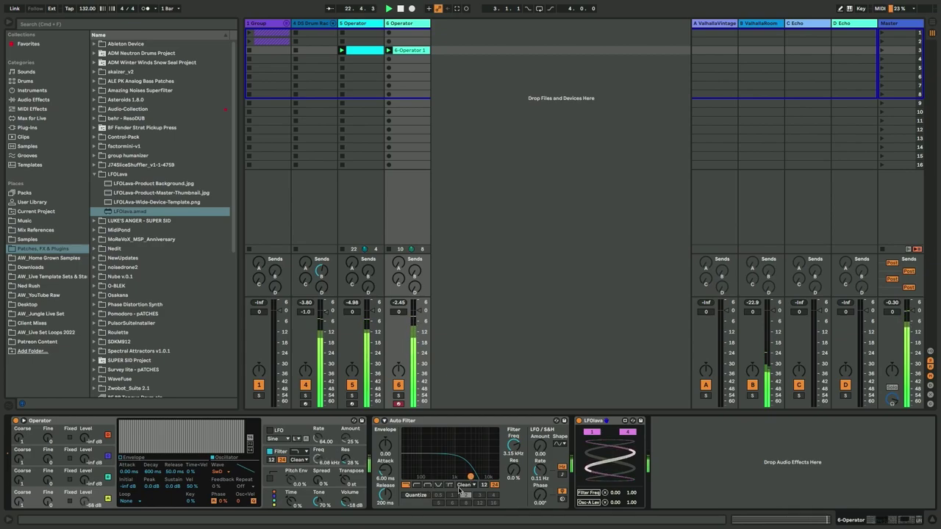
pyautogui.moveTo(471, 476)
pyautogui.mouseDown()
pyautogui.moveTo(447, 462)
pyautogui.moveTo(465, 463)
pyautogui.mouseUp()
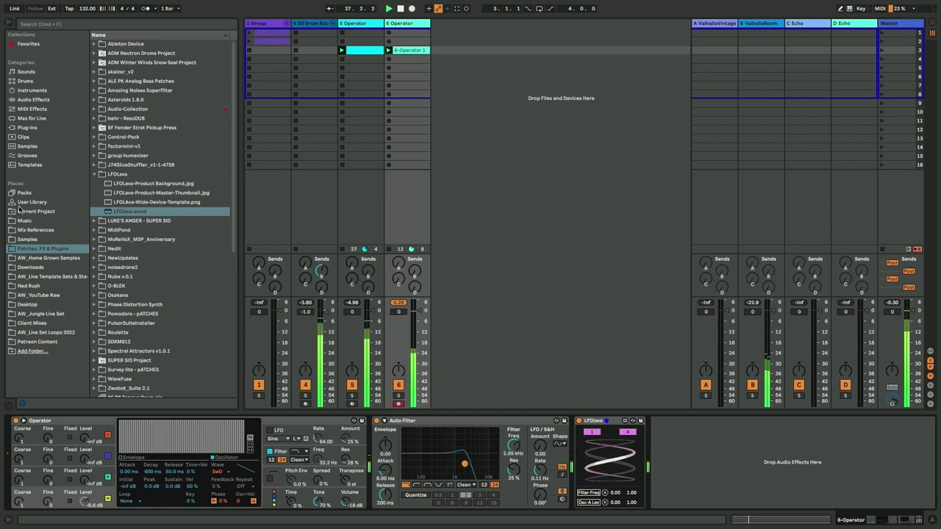
# Step: Add a second LFOlava to the chord track, map its first output to the Auto Filter's frequency, and play the loop
pyautogui.moveTo(110, 213); pyautogui.dragTo(693, 448)
pyautogui.click(656, 497)
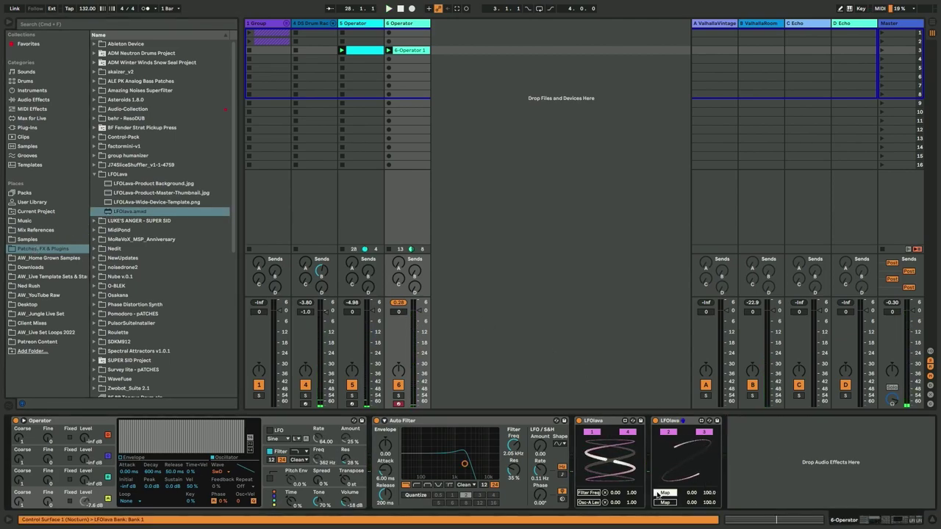
pyautogui.click(514, 447)
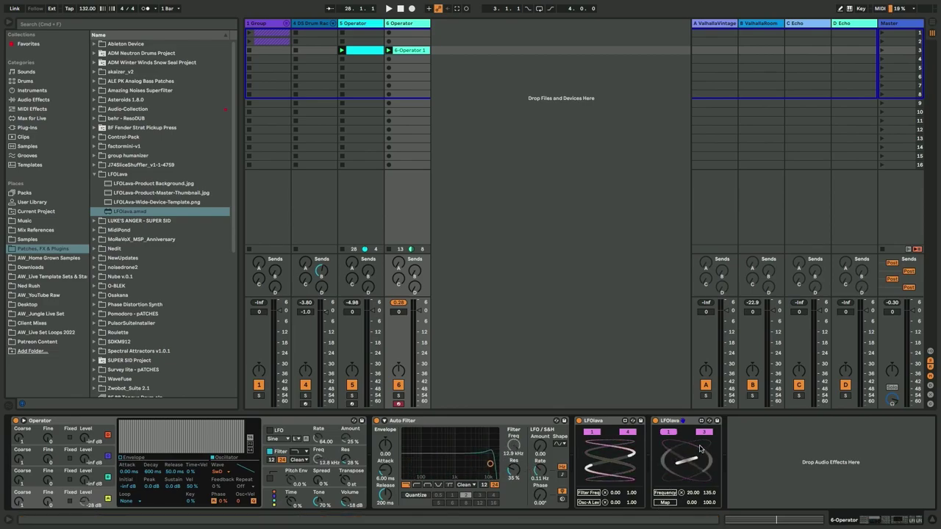
pyautogui.press('space')
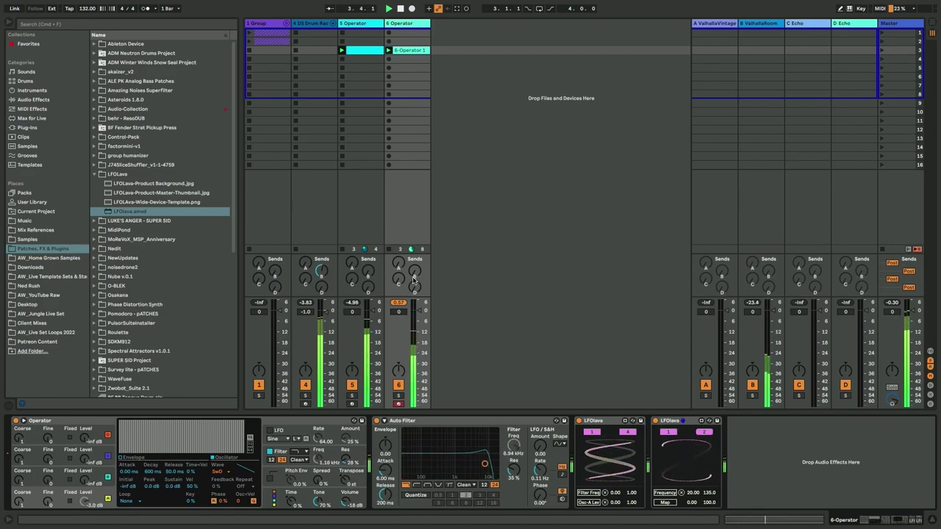
# Step: Raise the chord track's send C and set the right delay time of the Echo on return C to 1/2
pyautogui.moveTo(397, 284)
pyautogui.mouseDown()
pyautogui.moveTo(398, 269)
pyautogui.moveTo(397, 278)
pyautogui.mouseUp()
pyautogui.click(796, 22)
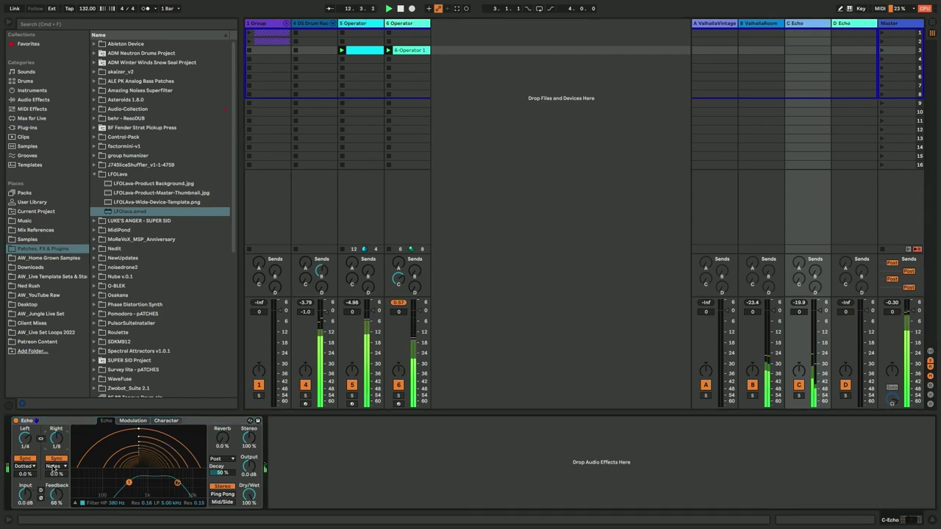
pyautogui.press('Up')
pyautogui.press('Up')
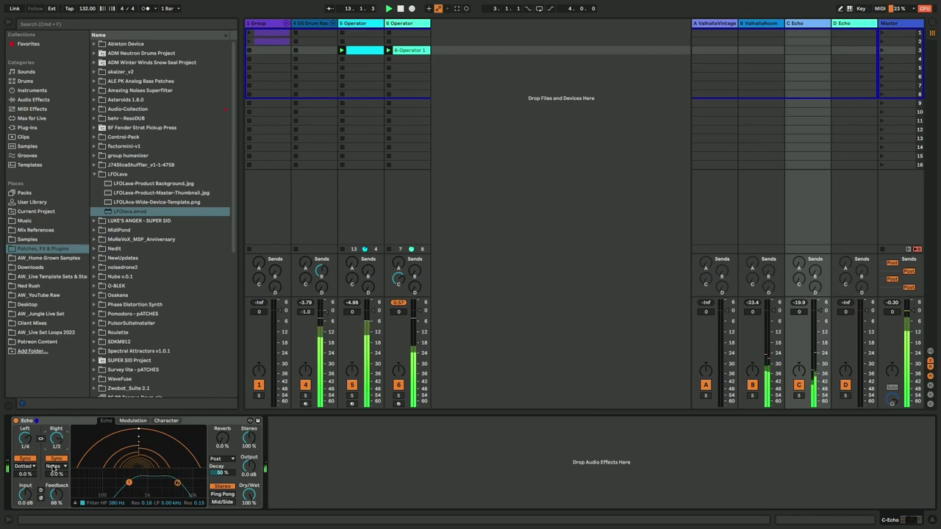
# Step: Set the second curve value of the bass track's LFOlava to 4
pyautogui.click(392, 29)
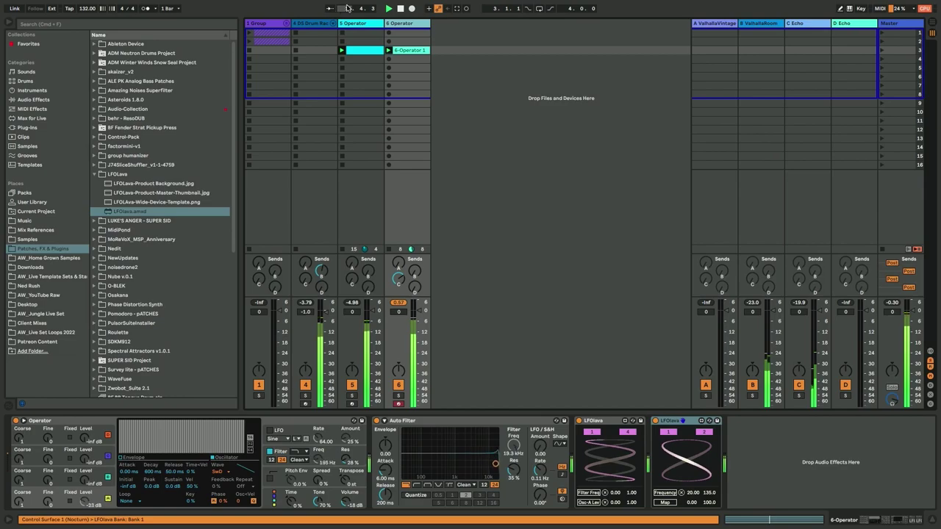
pyautogui.click(355, 24)
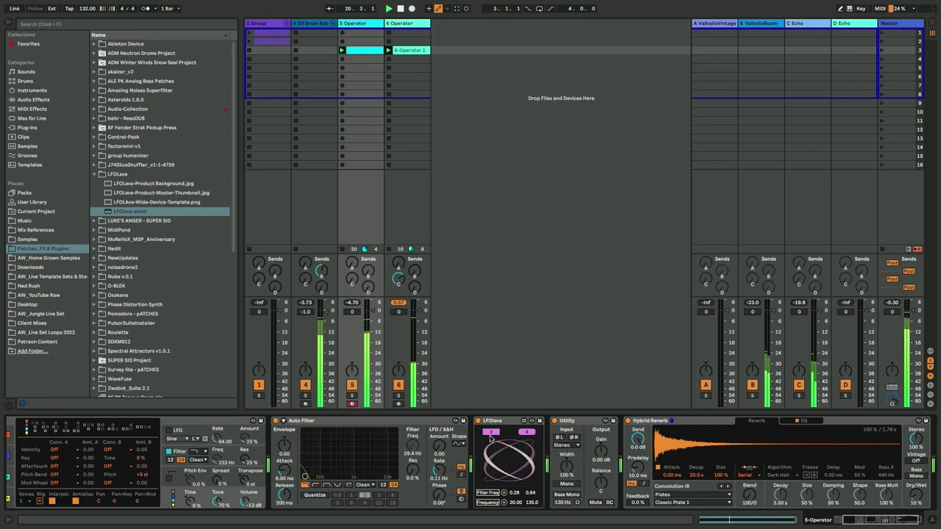
# Step: Set the chord track's second LFOlava curve values to 1 and 0, Auto Filter resonance to 45 %, and Operator filter resonance to 35 %
pyautogui.click(389, 25)
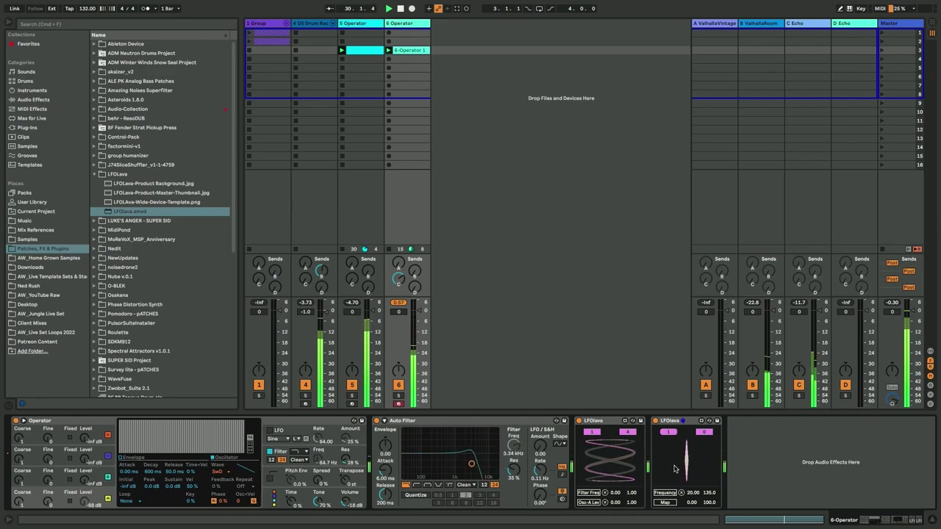
pyautogui.click(249, 445)
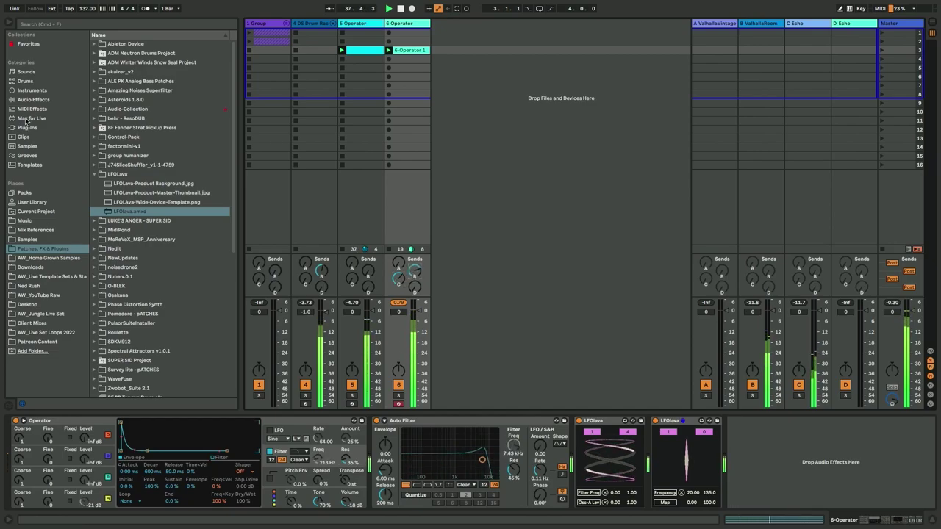
# Step: Load a third Operator instrument onto a new track beside the chord track
pyautogui.click(31, 90)
pyautogui.moveTo(118, 155); pyautogui.dragTo(460, 150)
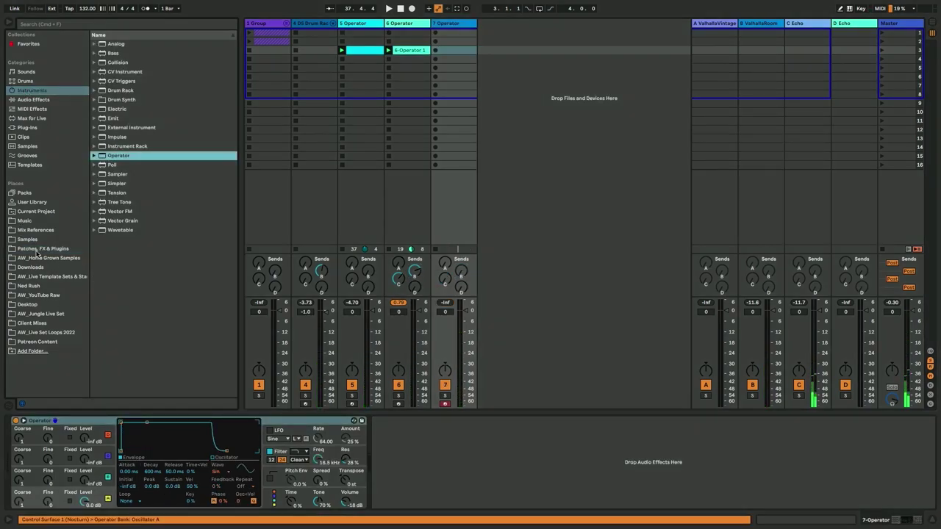
# Step: Add LFOlava to the new Operator track, and switch oscillator A to fixed frequency with its envelope sustain at -inf dB
pyautogui.click(37, 250)
pyautogui.moveTo(136, 211); pyautogui.dragTo(405, 443)
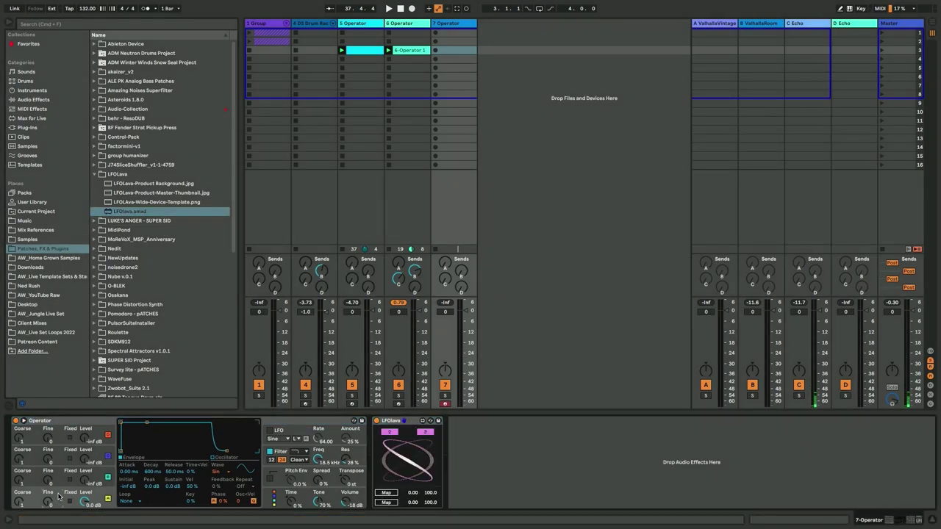
pyautogui.click(69, 501)
pyautogui.moveTo(173, 487); pyautogui.dragTo(173, 518)
# Step: Create a one-bar clip in scene 3 of the new Operator track and fill it with sixteenth-note C3 notes
pyautogui.doubleClick(449, 52)
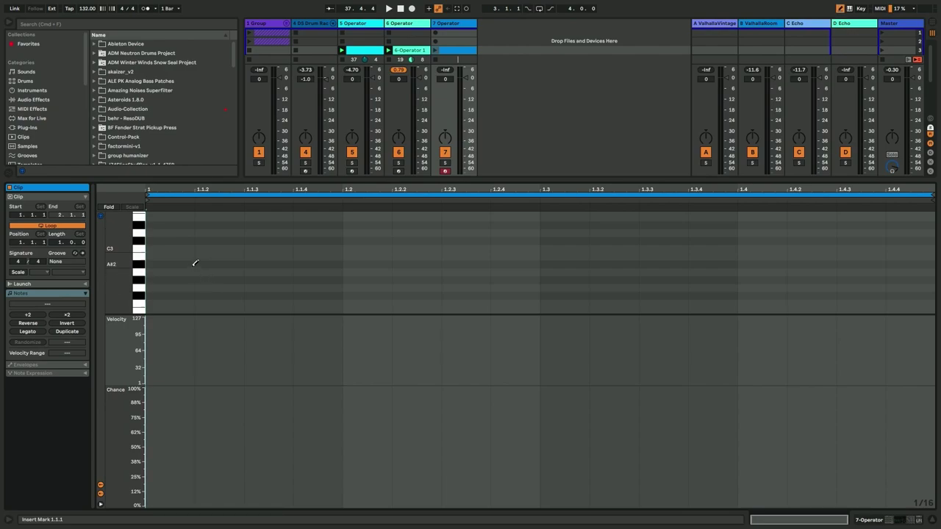
pyautogui.moveTo(187, 248)
pyautogui.mouseDown()
pyautogui.moveTo(332, 247)
pyautogui.moveTo(147, 239)
pyautogui.mouseUp()
pyautogui.press('b')
pyautogui.hotkey('ctrl', 'd')
pyautogui.hotkey('ctrl', 'd')
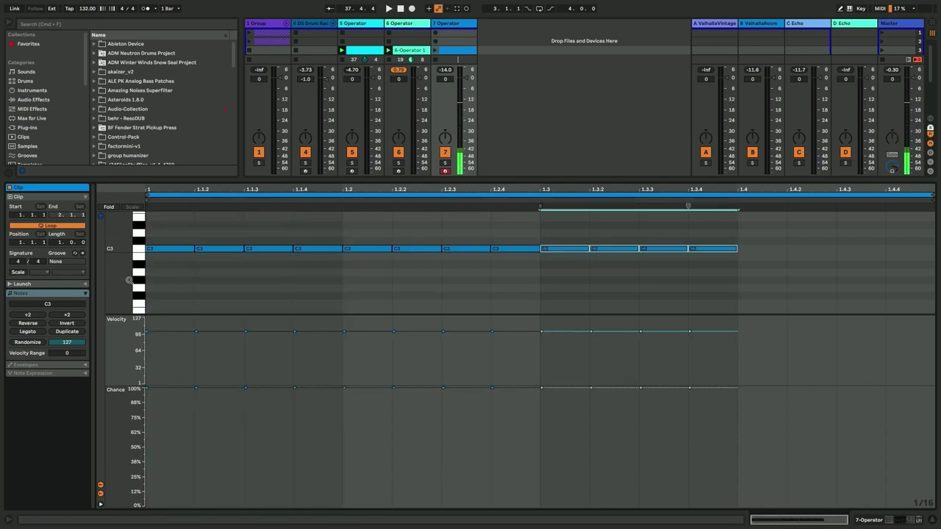
pyautogui.hotkey('ctrl', 'd')
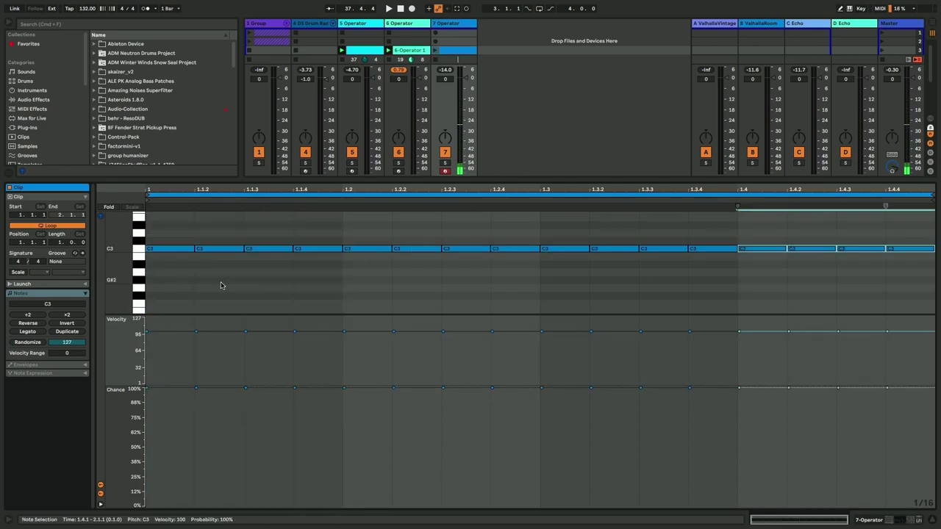
# Step: Lower the velocity of all the clip's notes to about 64 and randomize it with an amount of 127
pyautogui.click(161, 344)
pyautogui.press('super+a')
pyautogui.moveTo(197, 332); pyautogui.dragTo(197, 350)
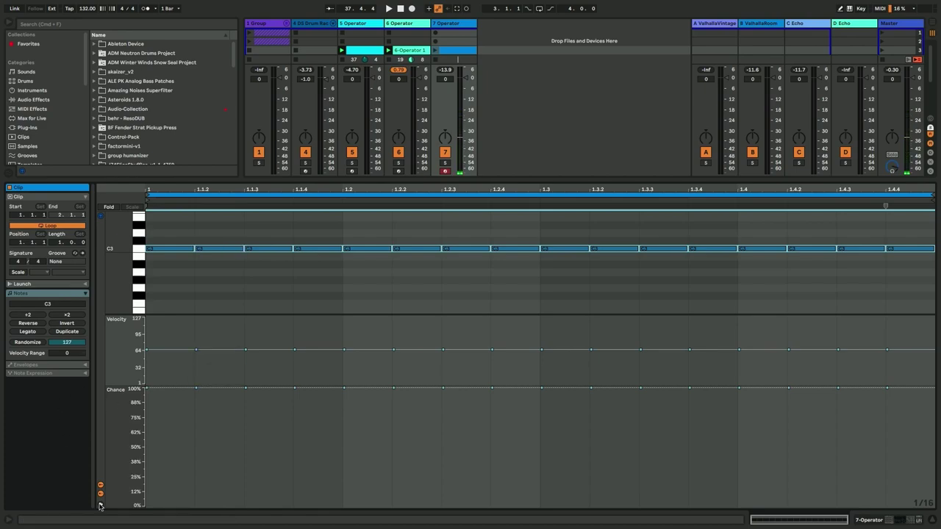
pyautogui.click(31, 342)
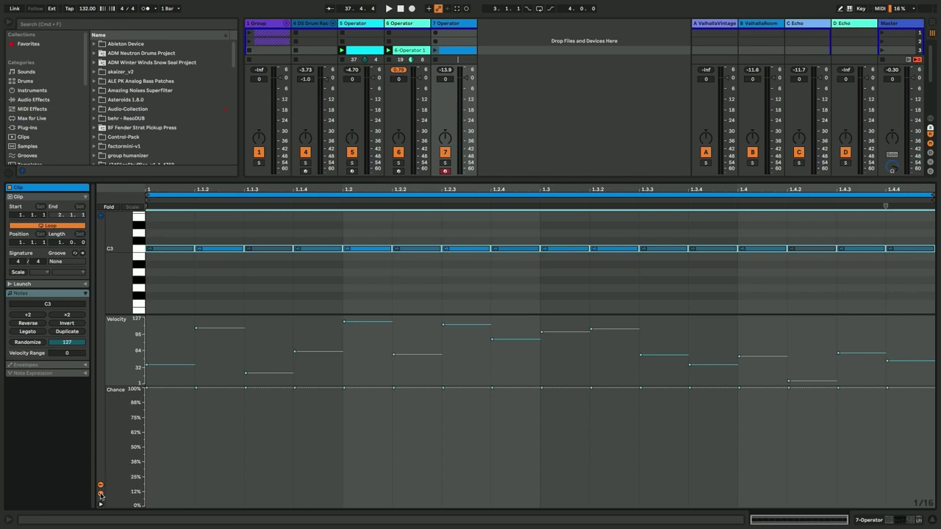
# Step: Randomize the chance of all the clip's notes by 100 % and return to the track's devices
pyautogui.click(178, 462)
pyautogui.press('super+a')
pyautogui.click(32, 343)
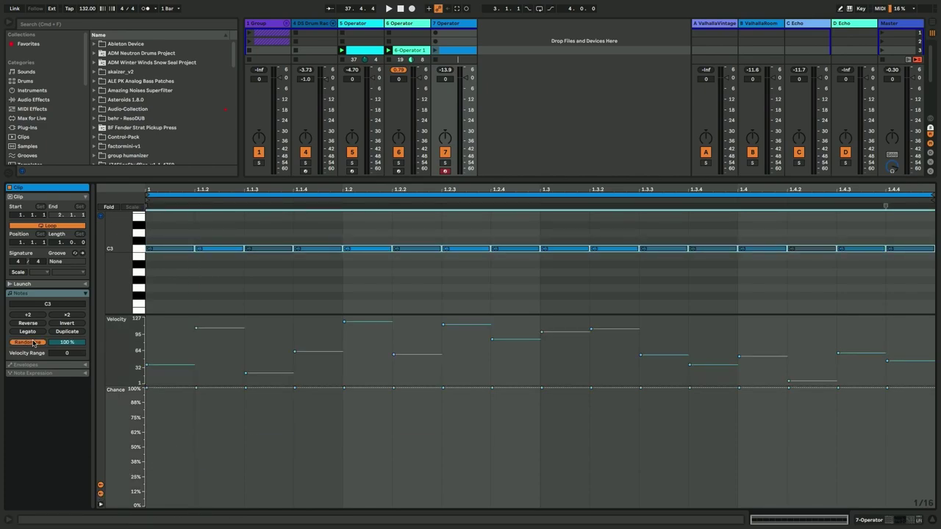
pyautogui.hotkey('shift', 'Tab')
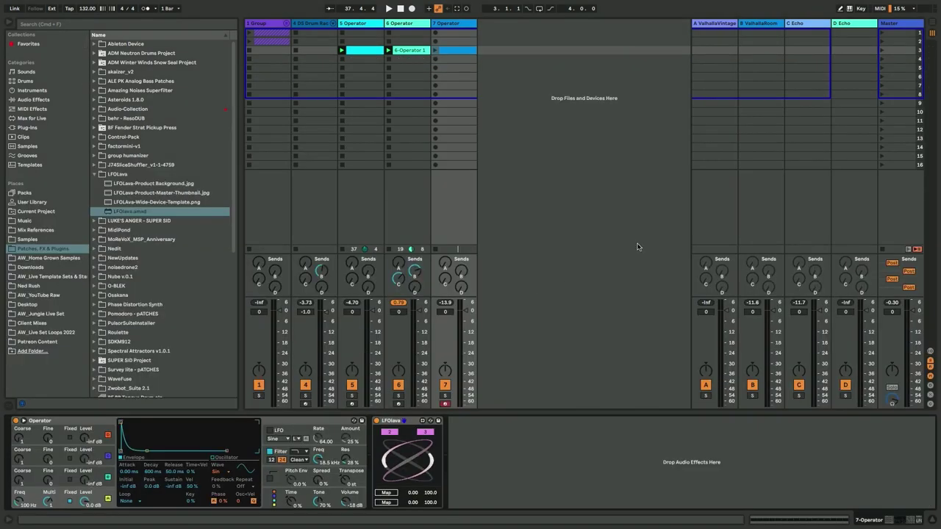
# Step: Launch the new clip and change oscillator A's waveform to Triangle
pyautogui.click(434, 50)
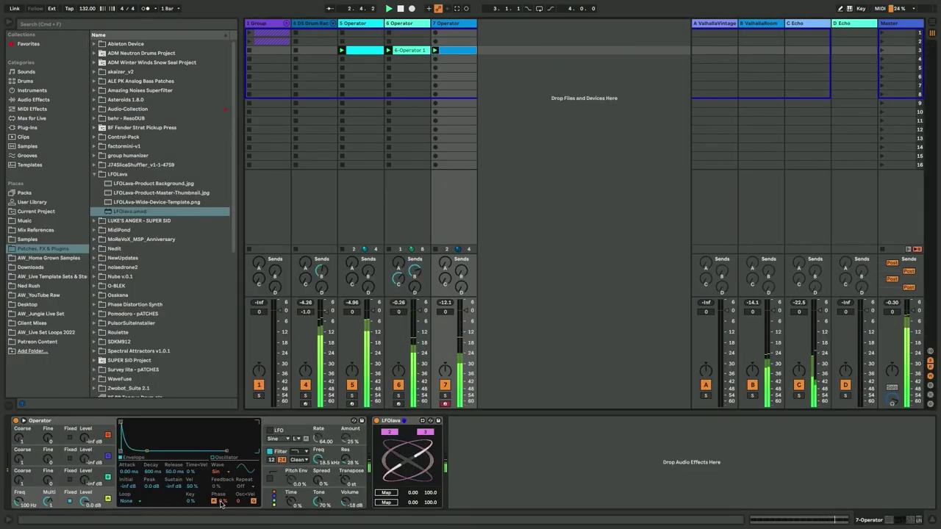
pyautogui.click(216, 472)
pyautogui.click(218, 443)
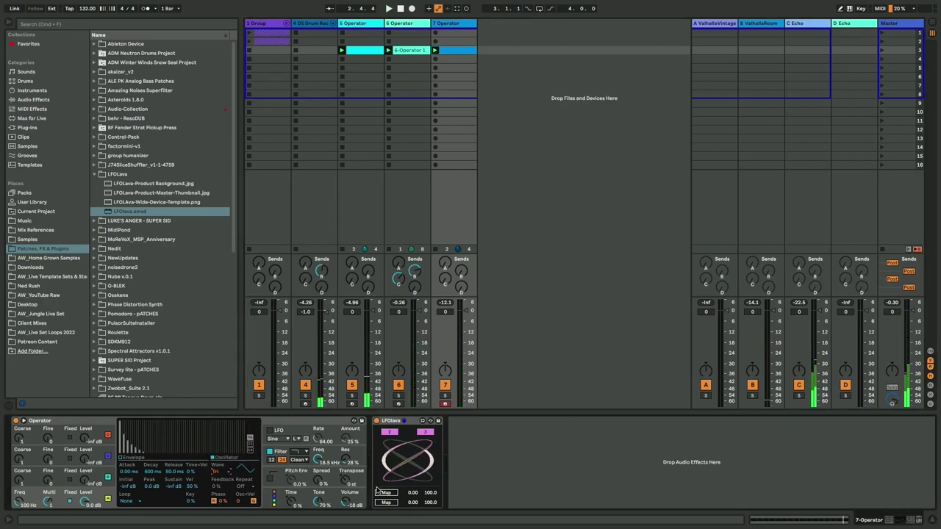
# Step: Map LFOlava to oscillator A's fixed frequency and to its envelope decay, limiting the decay range to 0.23–0.65
pyautogui.click(20, 502)
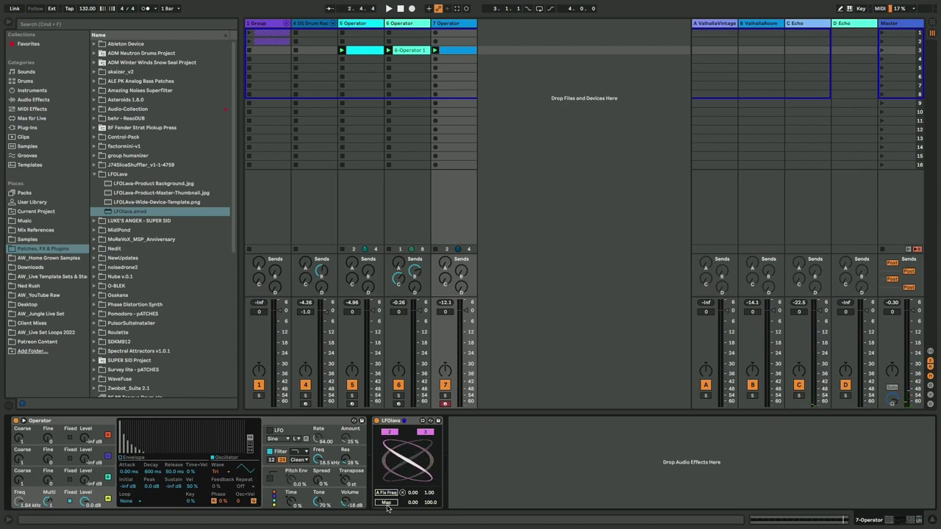
pyautogui.click(159, 471)
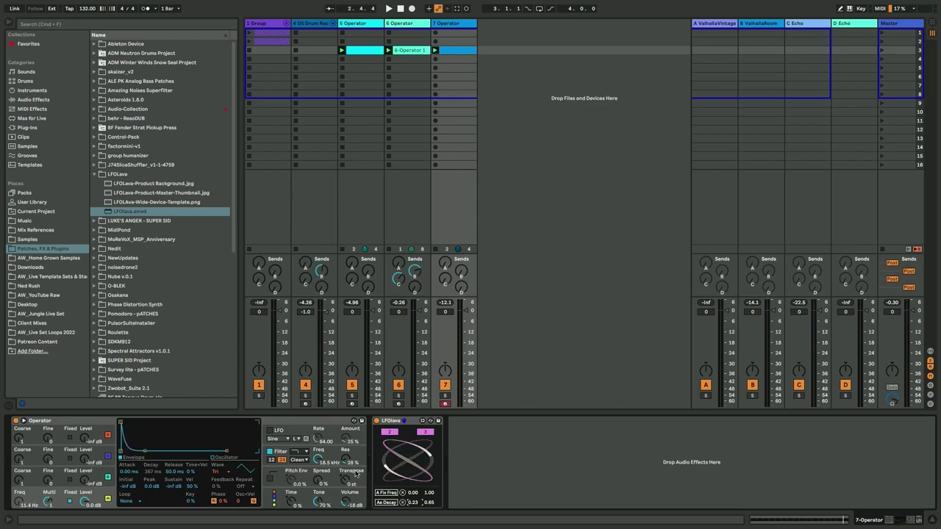
# Step: Add a second LFOlava after the first and map its first output to oscillator A's envelope Time<Vel
pyautogui.moveTo(117, 215)
pyautogui.mouseDown()
pyautogui.moveTo(571, 451)
pyautogui.moveTo(488, 458)
pyautogui.mouseUp()
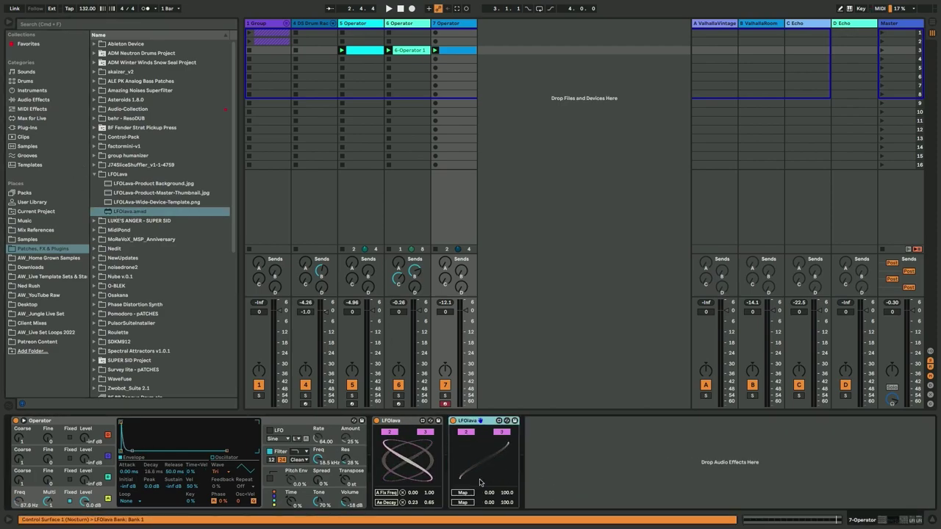
pyautogui.click(464, 493)
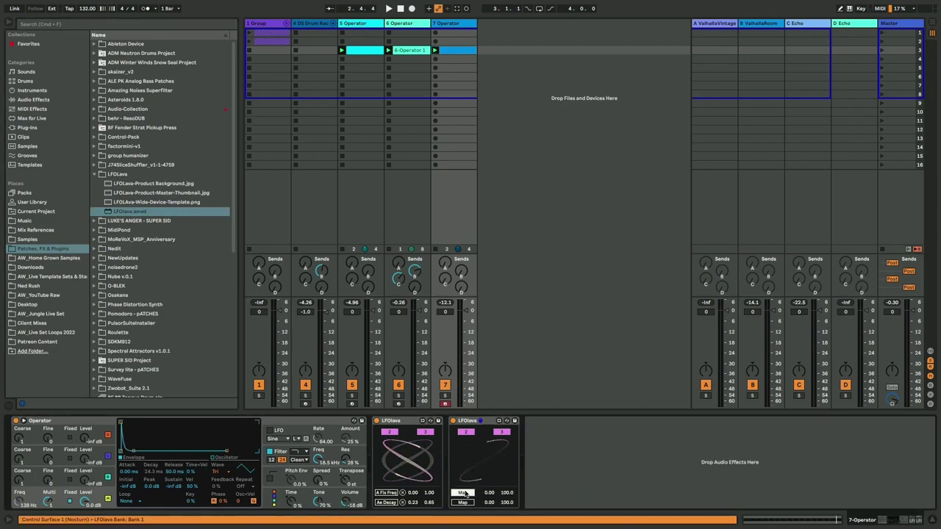
pyautogui.click(190, 474)
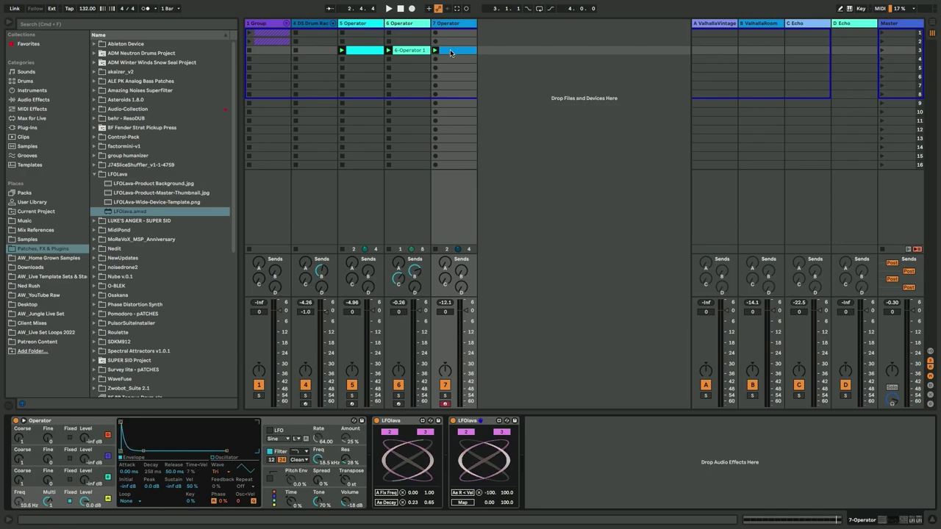
# Step: Check the randomized notes in the third Operator track's clip, and hide the return tracks
pyautogui.doubleClick(451, 53)
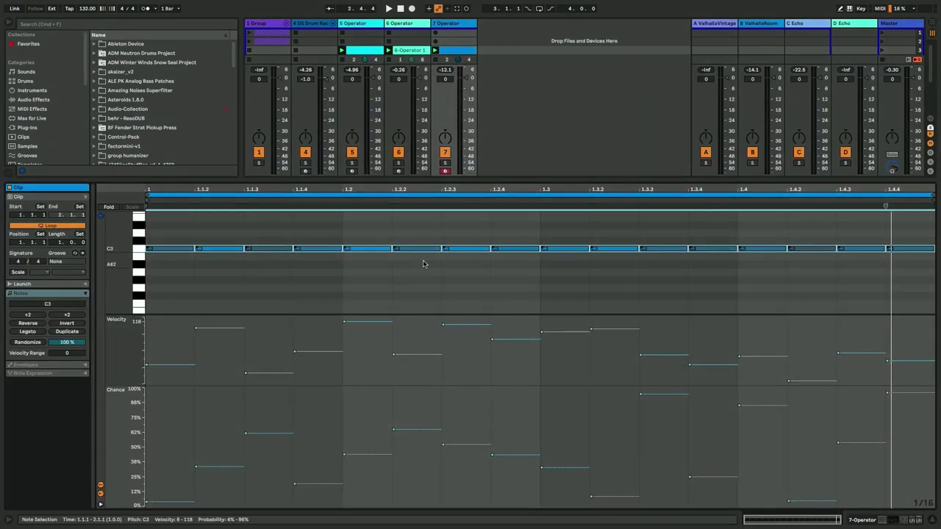
pyautogui.hotkey('shift', 'Tab')
pyautogui.press('super+alt+r')
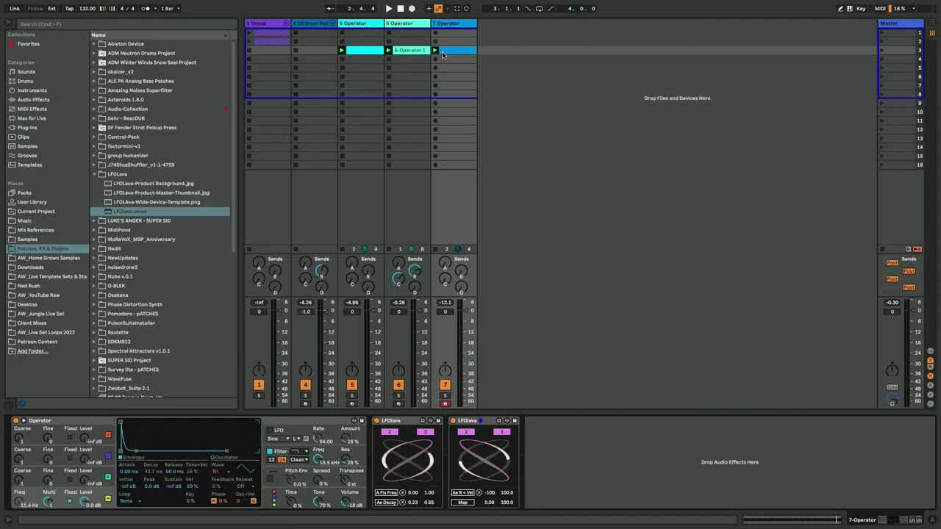
# Step: Set the third Operator's volume to -12 dB and raise its track's send A to -20 dB during playback
pyautogui.click(444, 23)
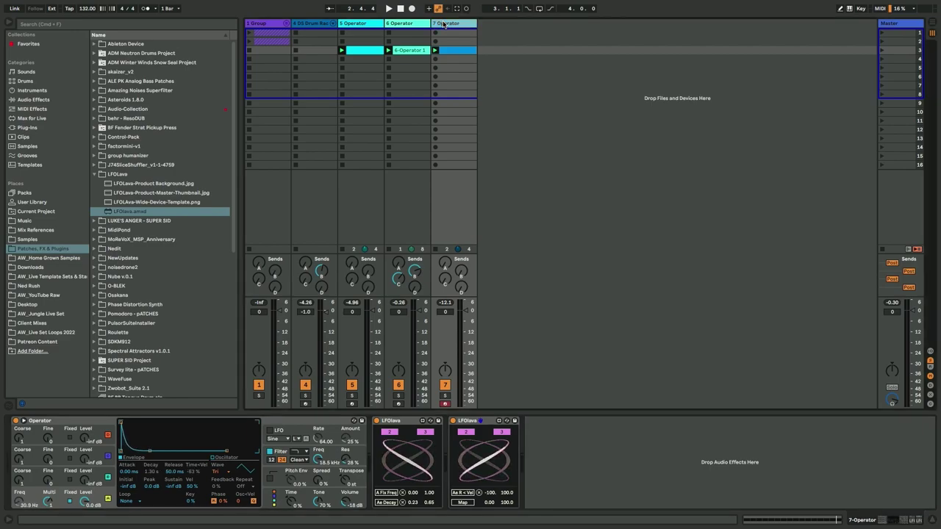
pyautogui.press('space')
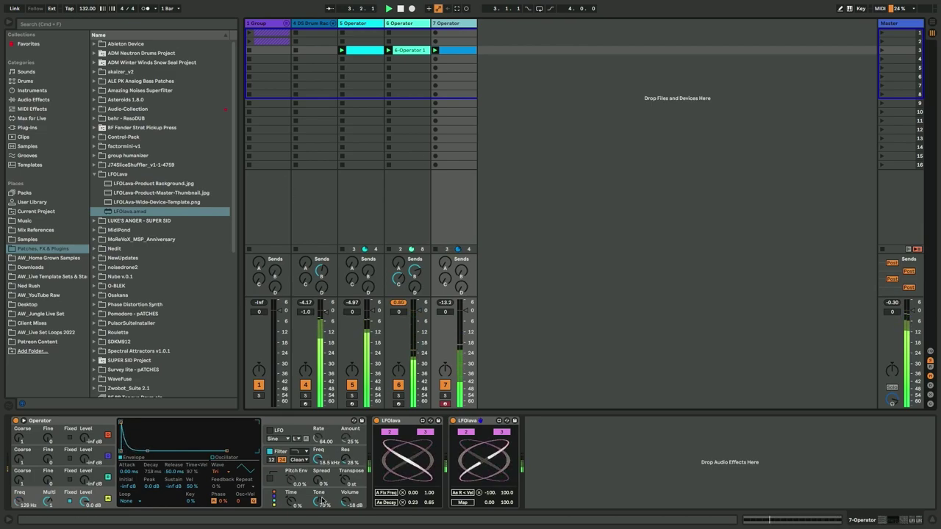
pyautogui.moveTo(345, 502); pyautogui.dragTo(344, 499)
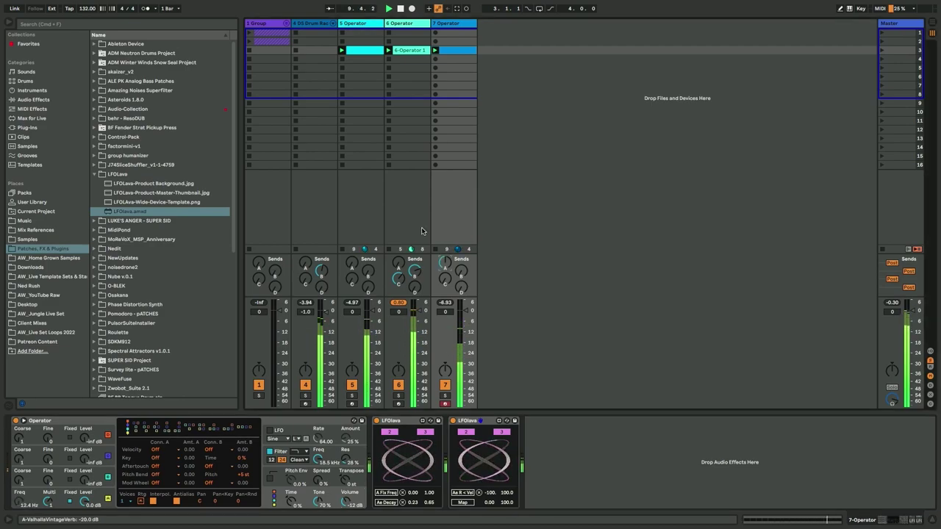
# Step: Hide the browser and reselect the third Operator track after viewing the bass track's devices
pyautogui.click(349, 24)
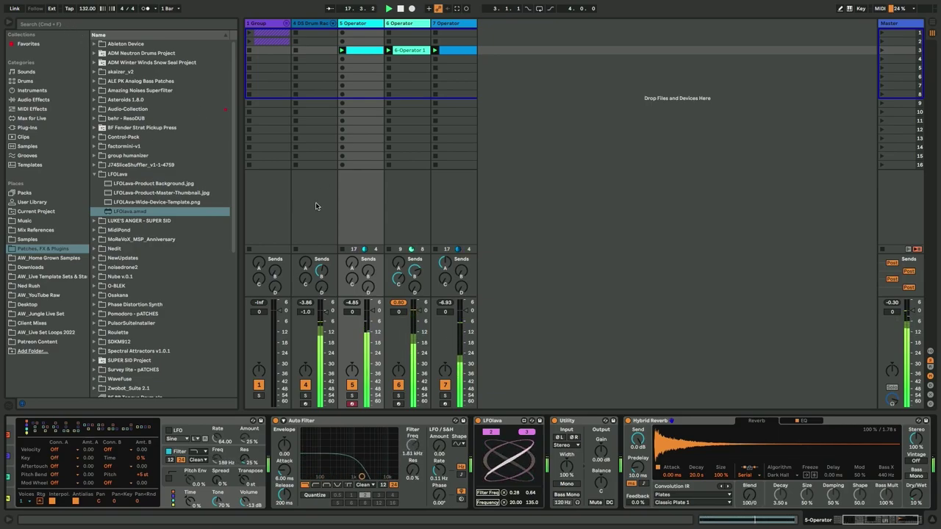
pyautogui.press('super+alt+b')
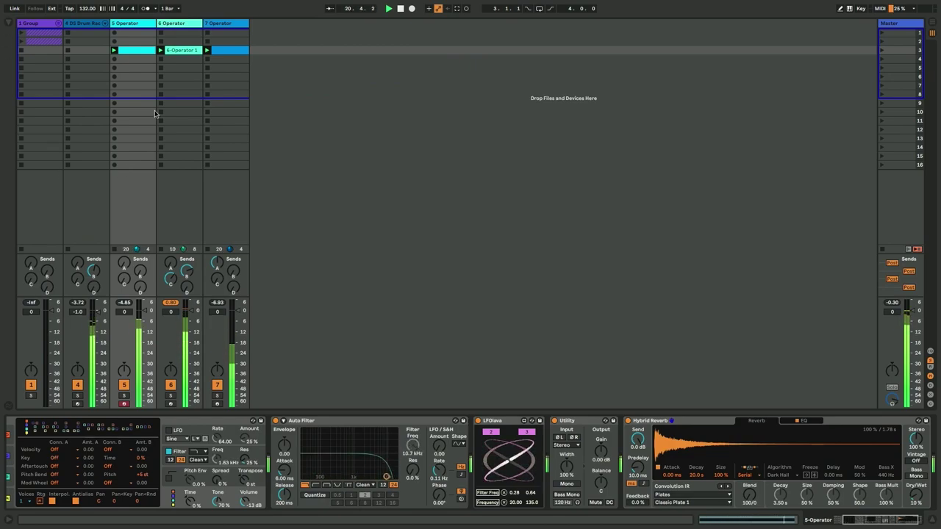
pyautogui.click(211, 29)
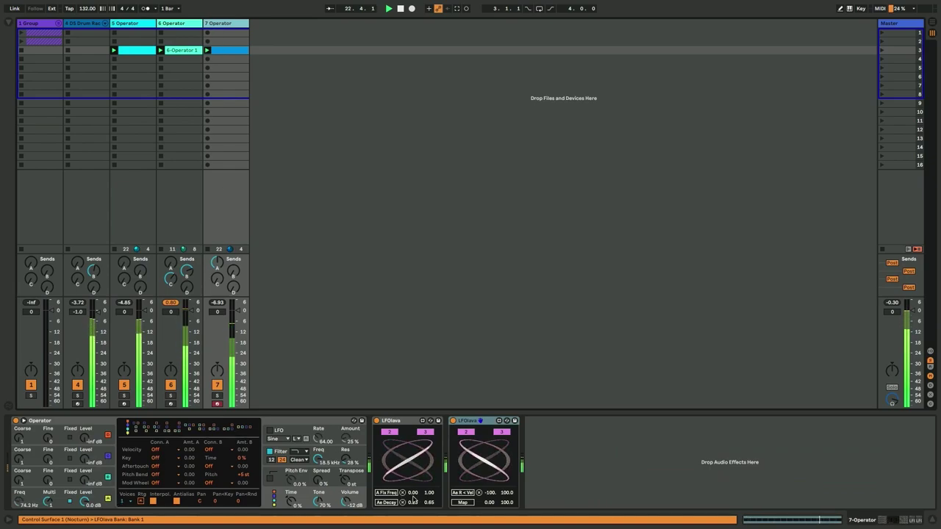
# Step: Try modulating oscillator A's waveform with the second LFOlava's free output and audition it with the loop
pyautogui.click(89, 507)
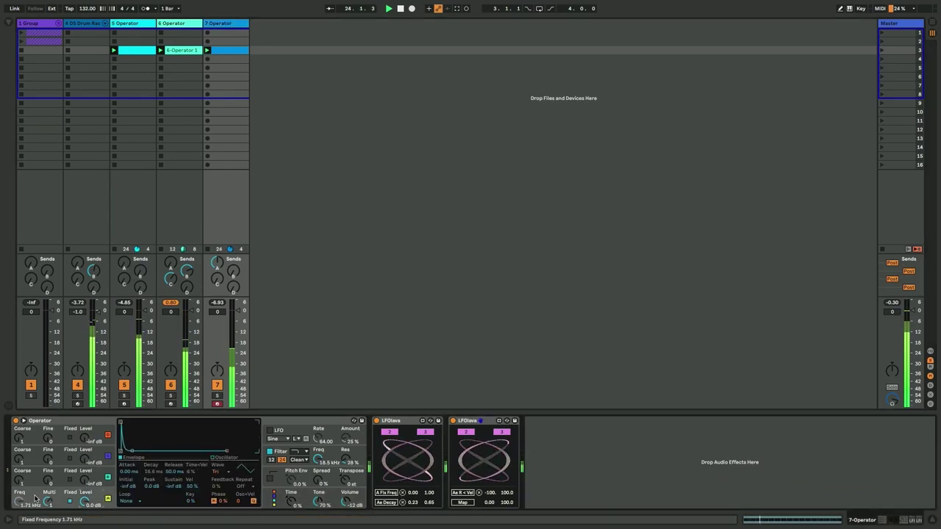
pyautogui.click(463, 504)
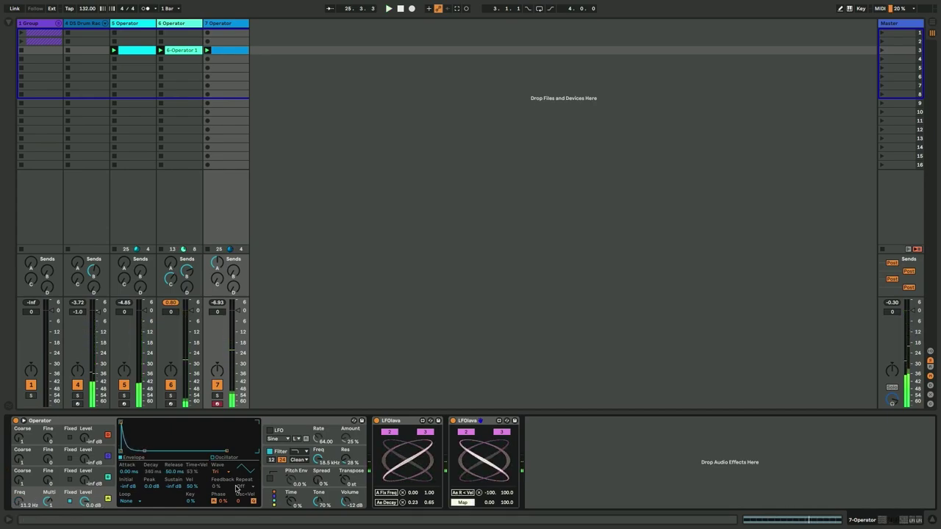
pyautogui.click(219, 465)
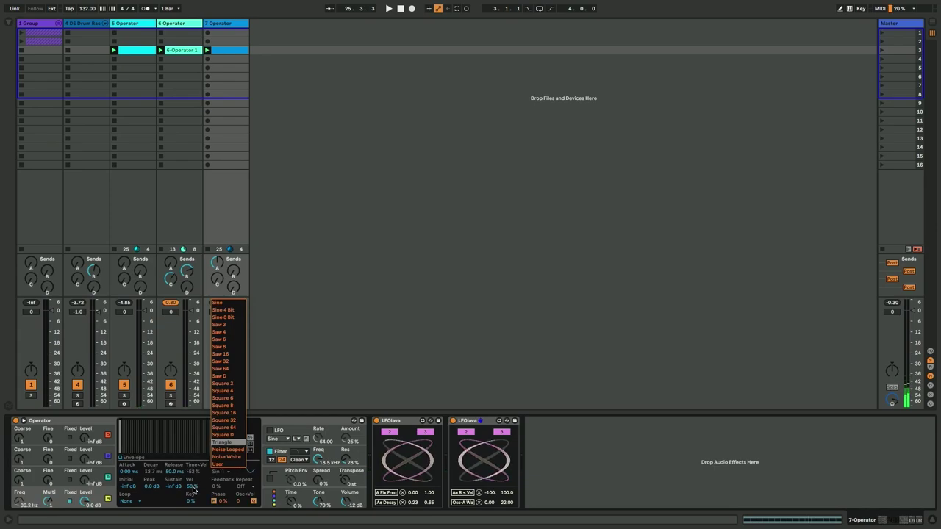
pyautogui.click(273, 421)
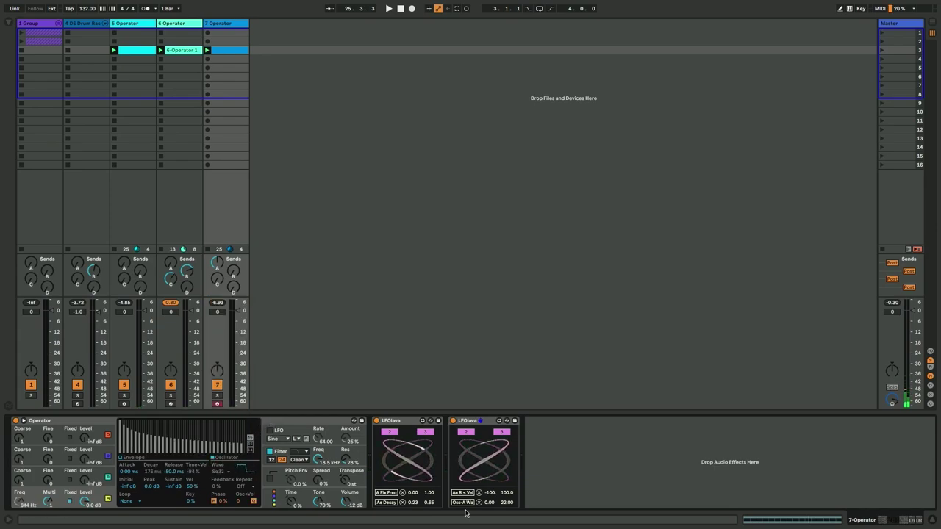
pyautogui.press('space')
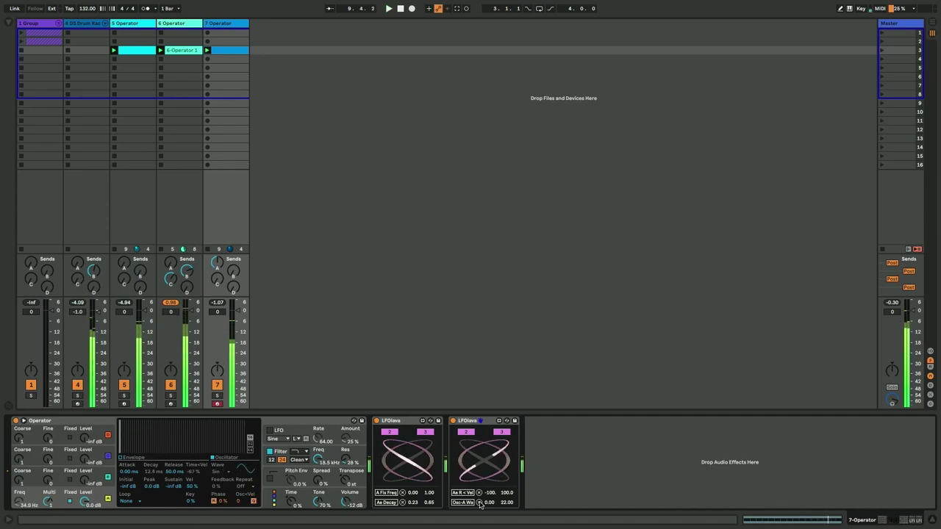
pyautogui.press('space')
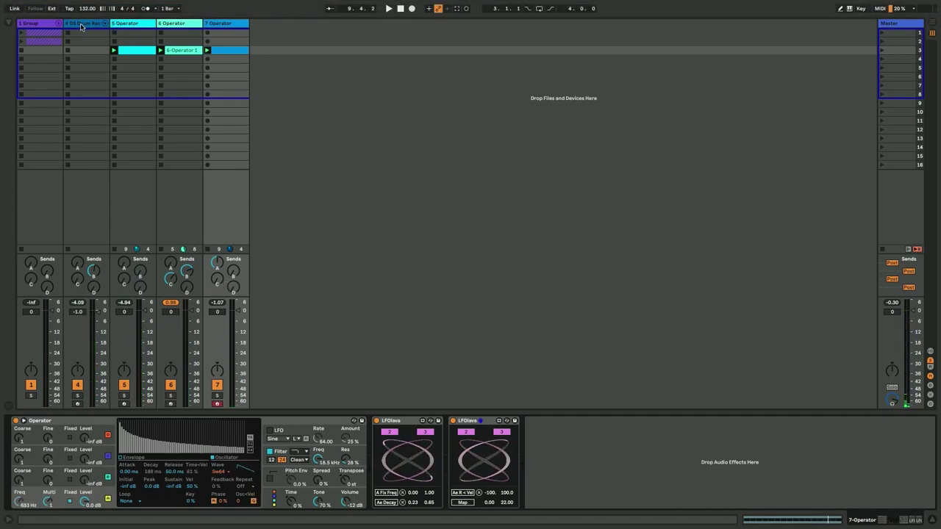
# Step: Insert an audio track directly after the bass Operator track
pyautogui.click(83, 26)
pyautogui.click(131, 26)
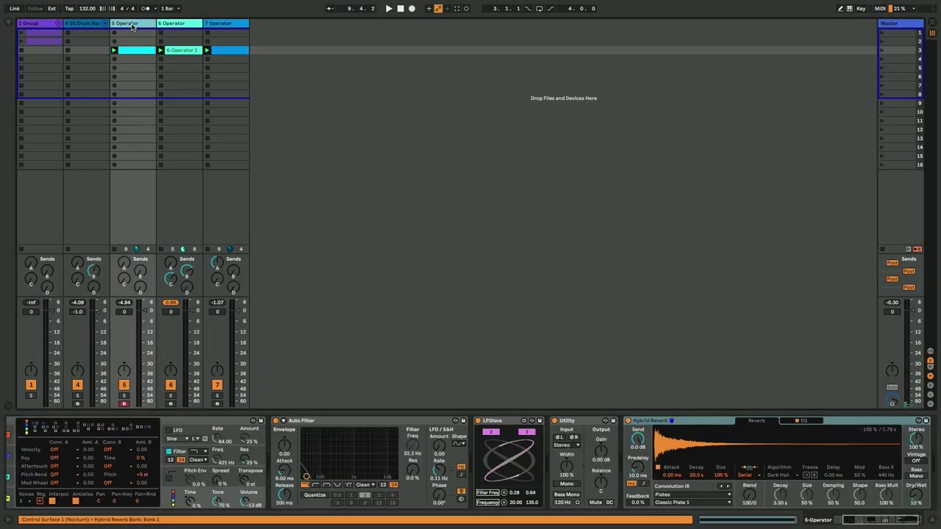
pyautogui.hotkey('ctrl', 't')
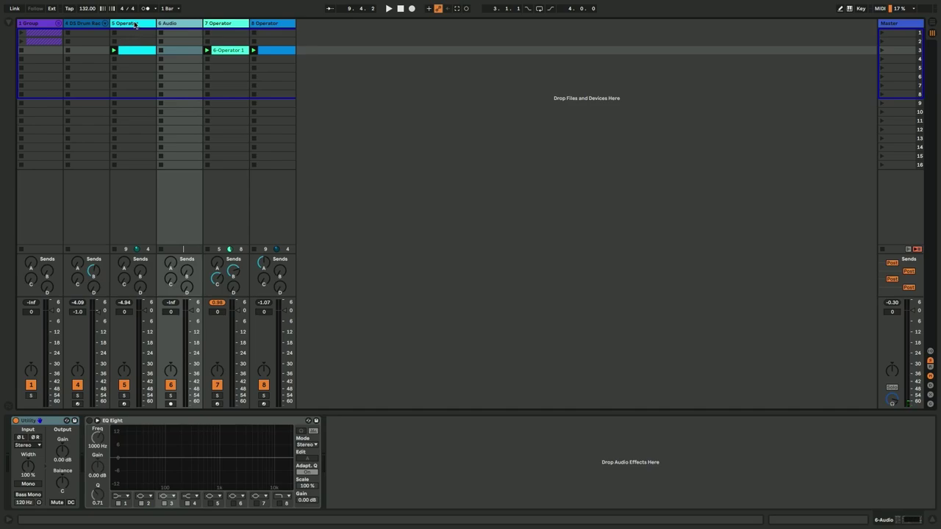
# Step: Record a new four-bar bass clip into scene 4 of the bass Operator track
pyautogui.click(140, 117)
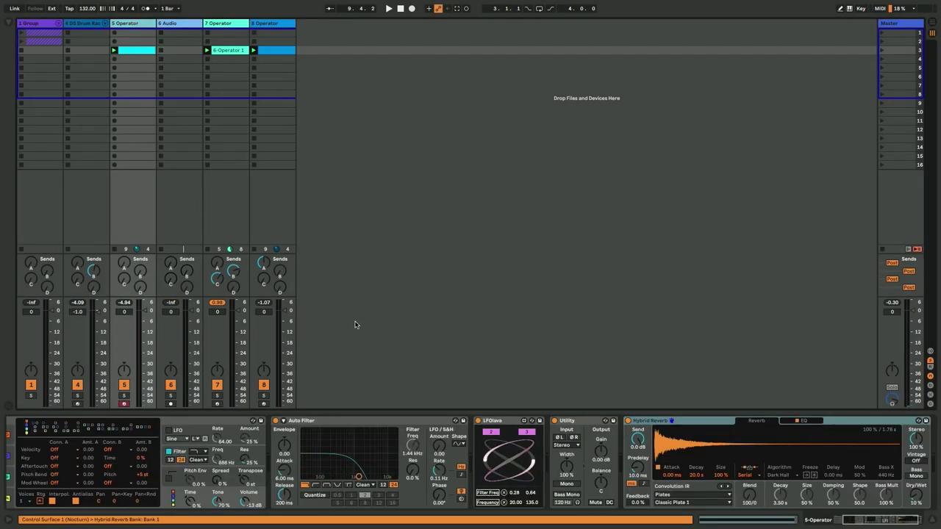
pyautogui.click(493, 421)
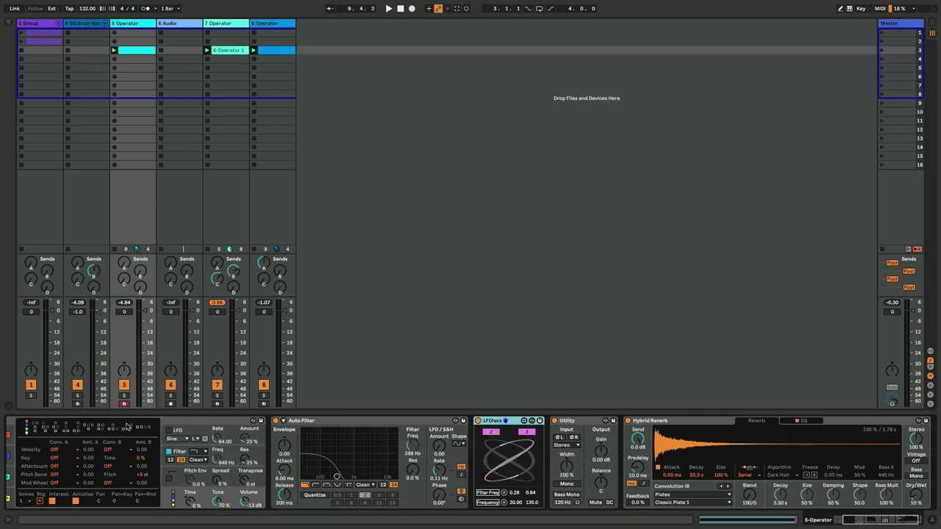
pyautogui.click(115, 60)
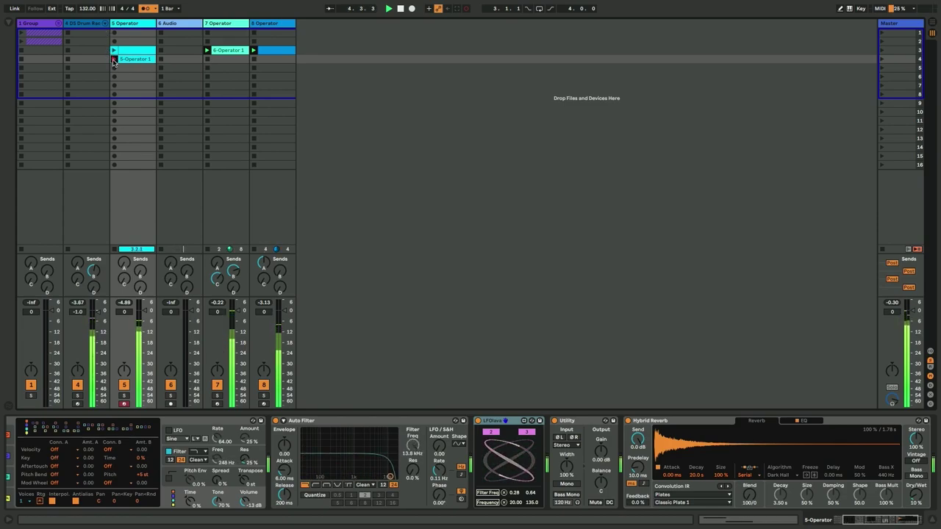
# Step: Quantize all notes of the newly recorded bass clip
pyautogui.doubleClick(125, 59)
pyautogui.hotkey('ctrl', 'a')
pyautogui.hotkey('ctrl', 'u')
pyautogui.scroll(-2, 349, 277)
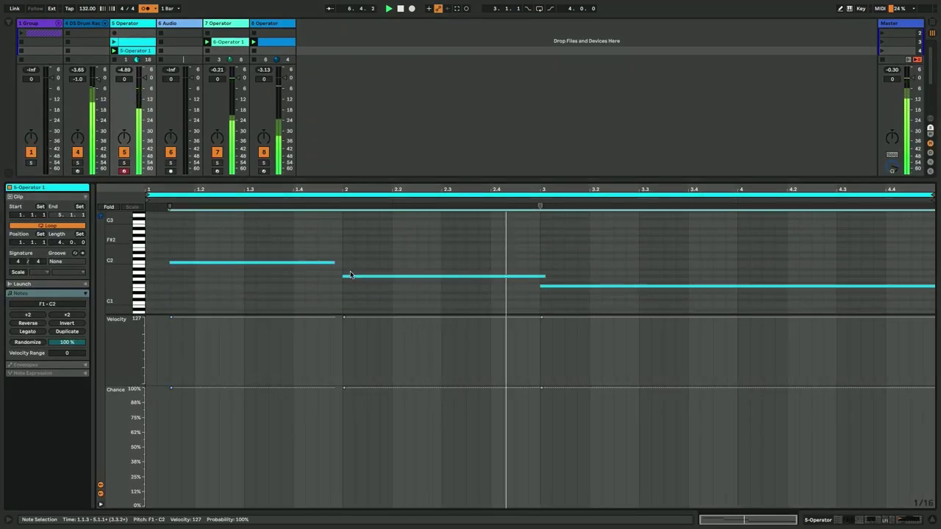
# Step: Apply Legato to the new bass clip's notes and return to the bass Operator track's device chain
pyautogui.click(26, 333)
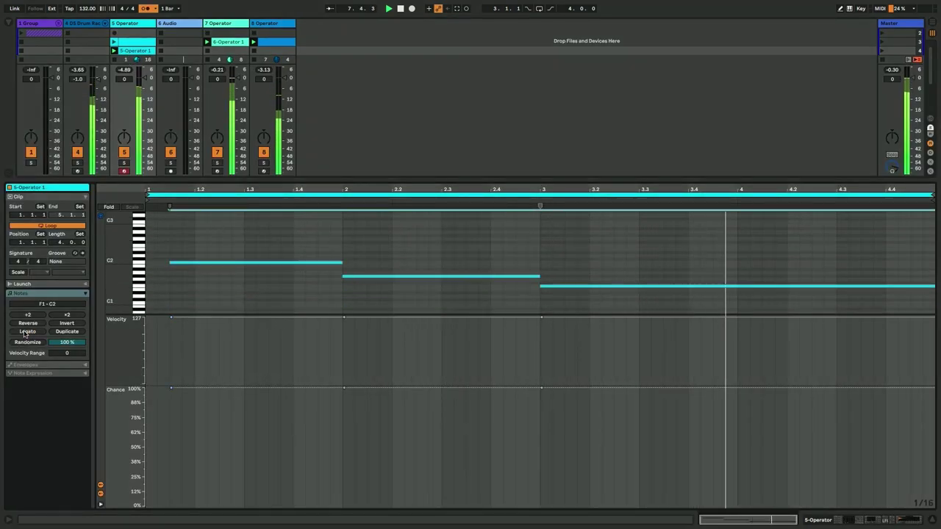
pyautogui.hotkey('shift', 'Tab')
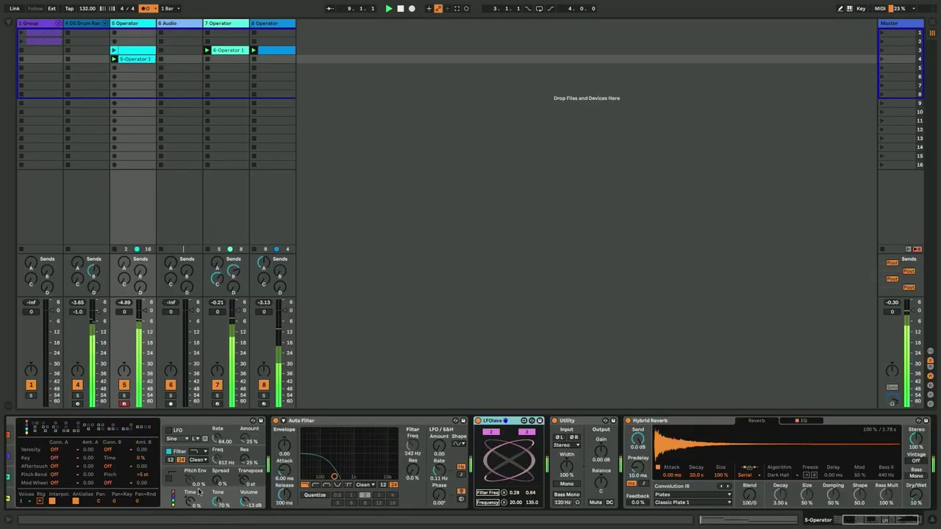
pyautogui.hscroll(-3, 198, 492)
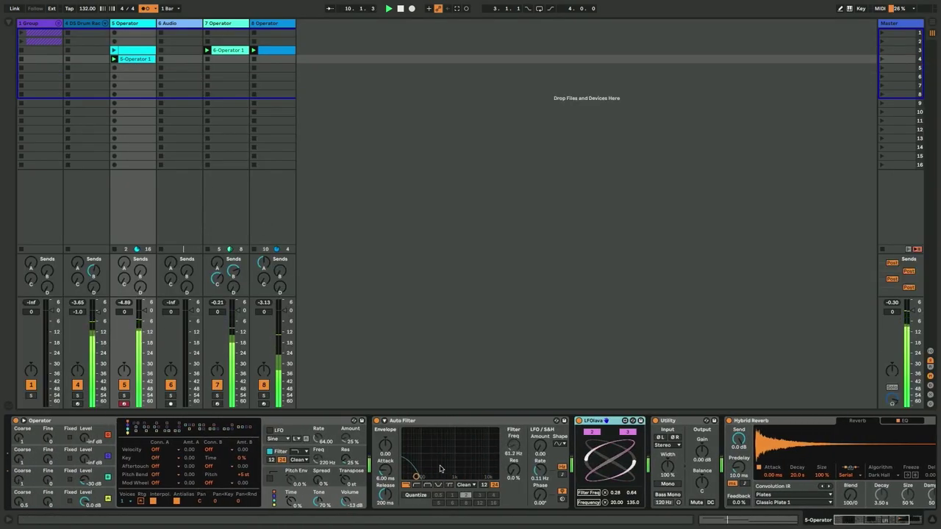
pyautogui.hscroll(2, 199, 492)
pyautogui.hscroll(-2, 441, 467)
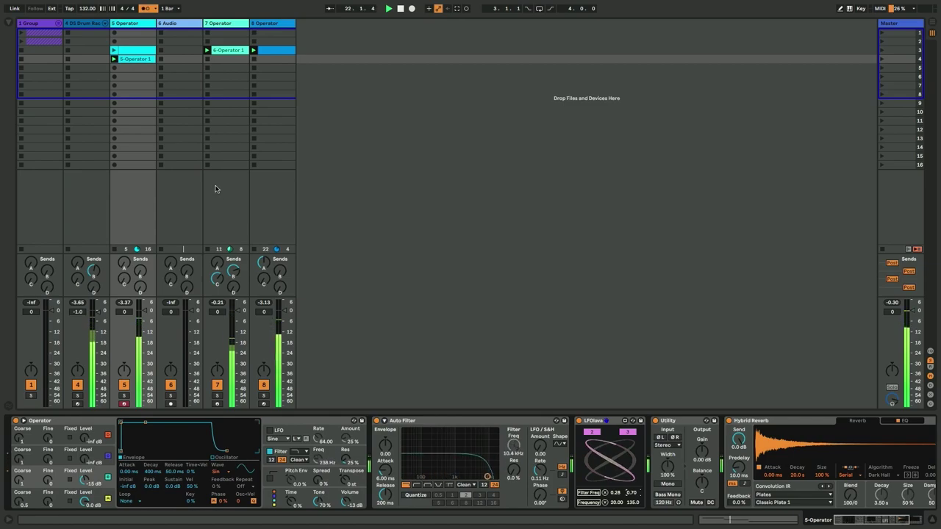
# Step: Rename the audio track beside the bass Operator track as bass
pyautogui.click(169, 24)
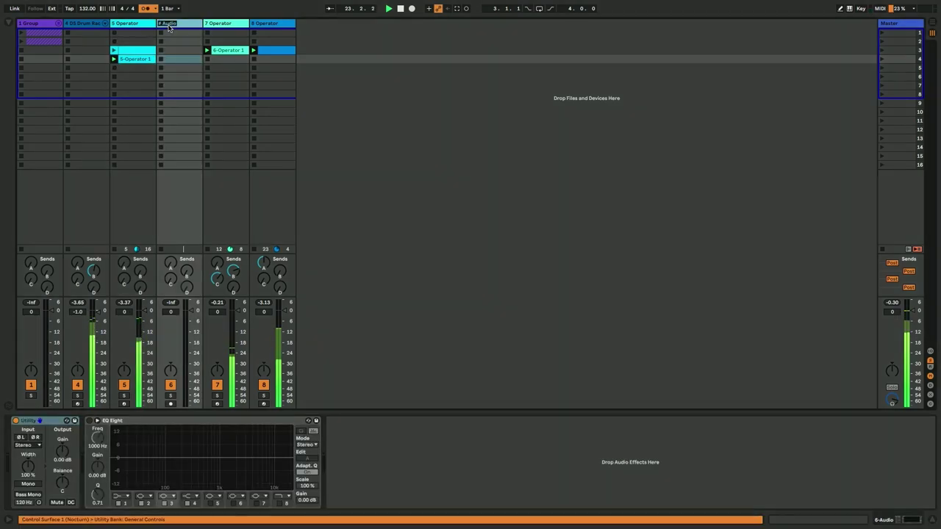
pyautogui.write('bass')
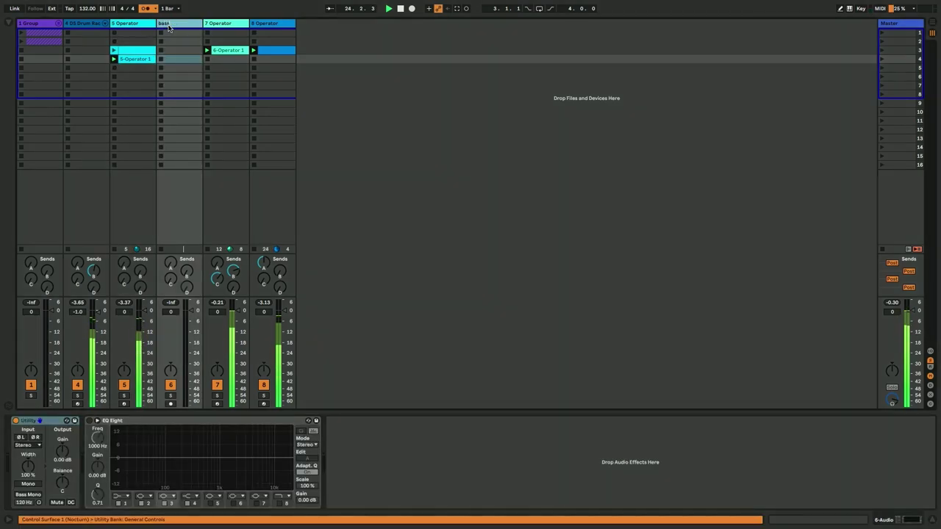
pyautogui.press('Return')
# Step: Set the bass audio track's input to 5-Operator and arm it for recording
pyautogui.hotkey('ctrl', 'alt', 'i')
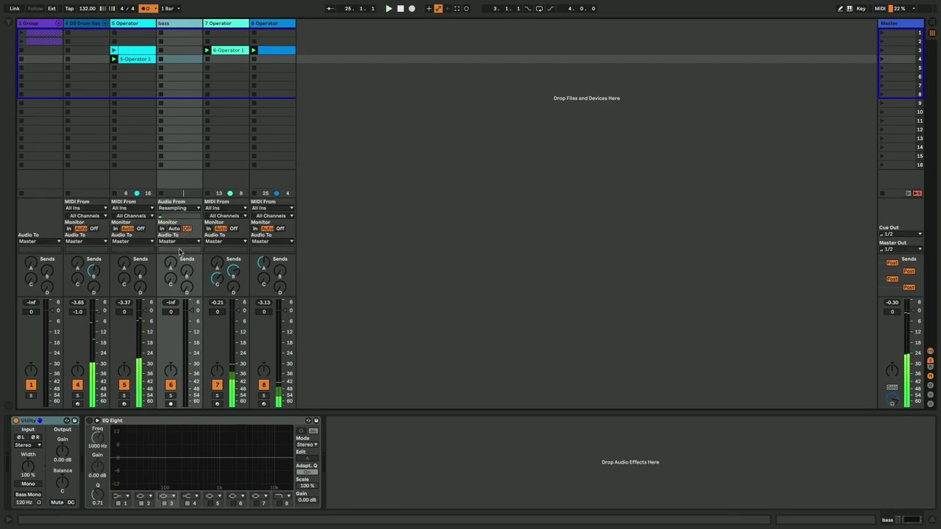
pyautogui.click(172, 208)
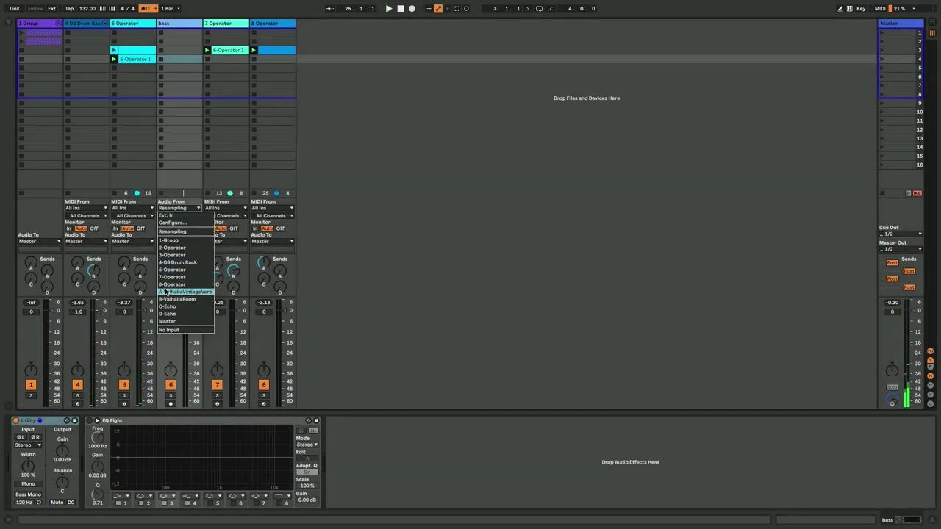
pyautogui.click(170, 270)
pyautogui.click(168, 404)
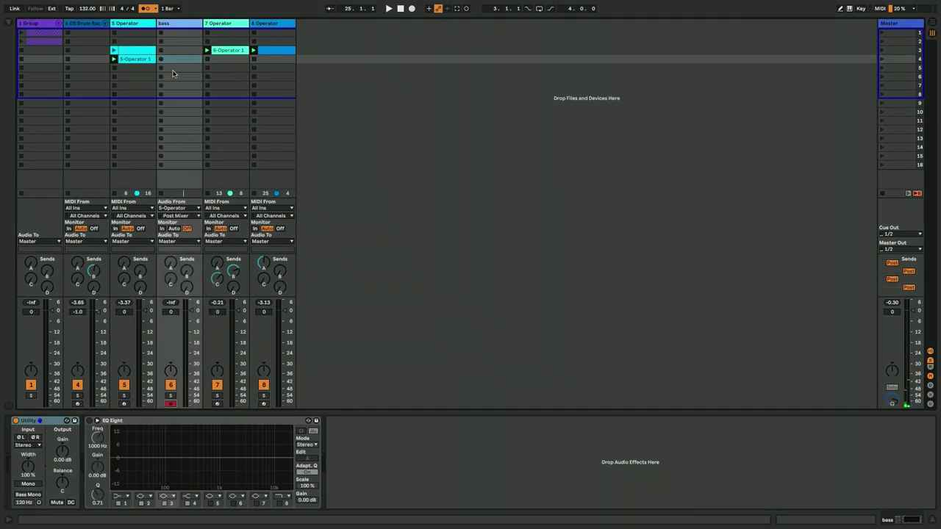
# Step: Start recording the bass Operator's scene 3 clip as audio into the bass track's scene 3 slot
pyautogui.click(125, 24)
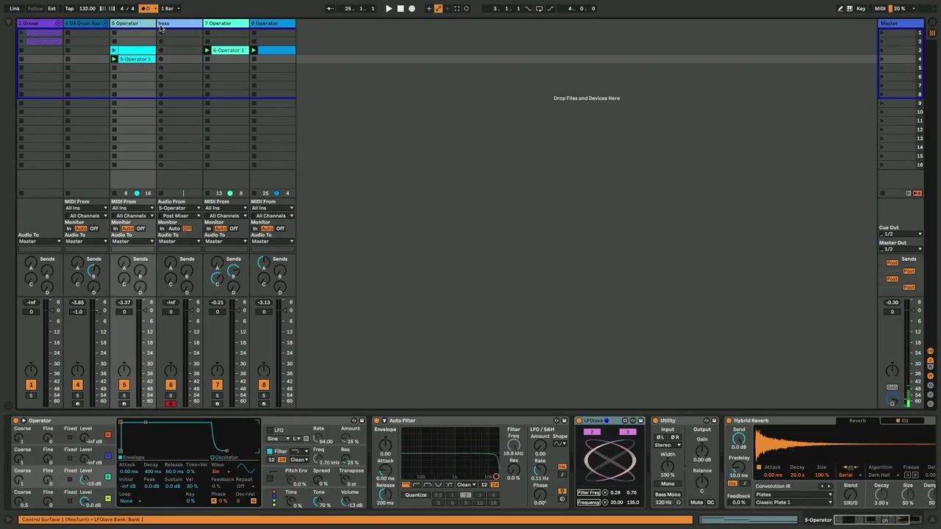
pyautogui.click(161, 25)
pyautogui.click(126, 24)
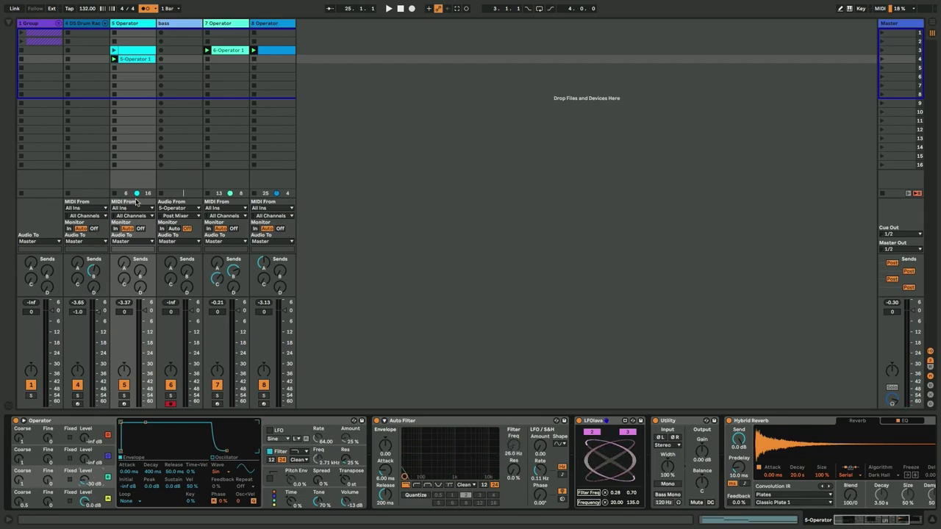
pyautogui.click(162, 51)
pyautogui.click(126, 120)
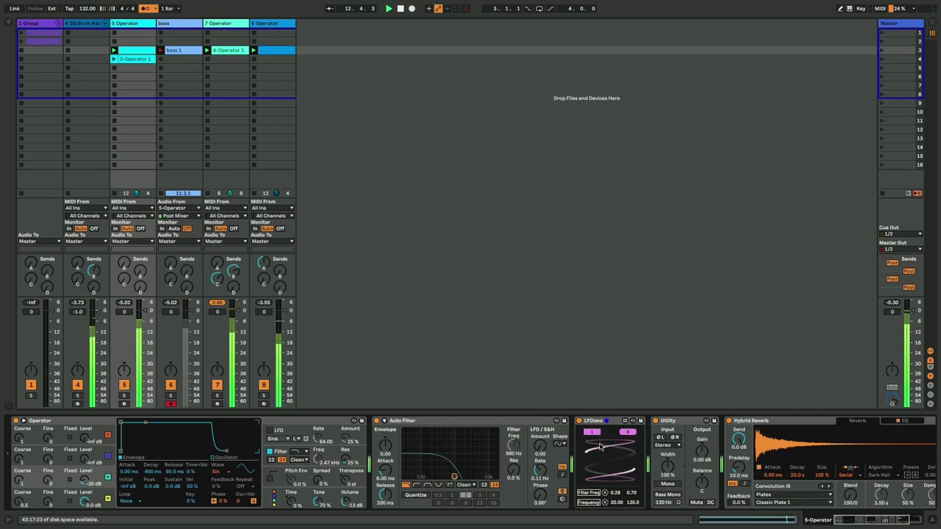
# Step: While recording, set the bass Operator's oscillator B level to -18 dB, volume to -17 dB and filter resonance to 40%
pyautogui.moveTo(83, 482); pyautogui.dragTo(83, 478)
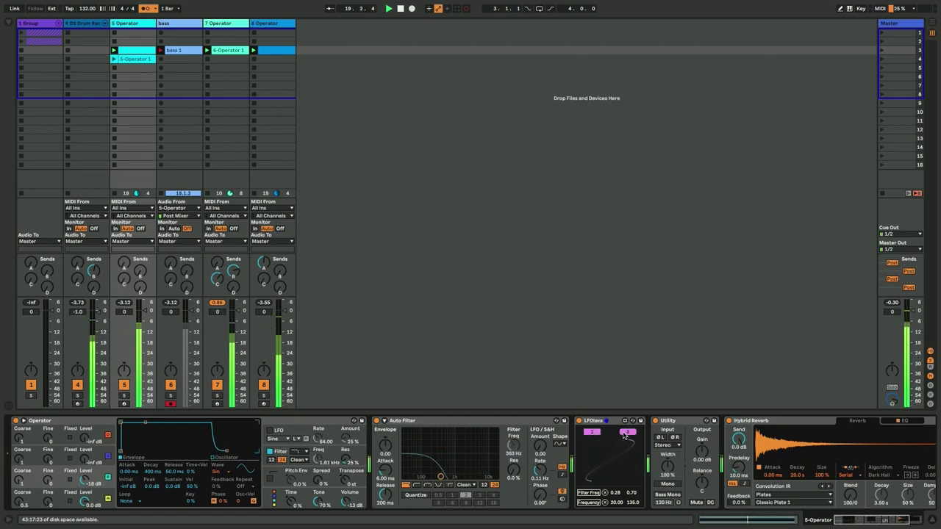
pyautogui.moveTo(76, 476); pyautogui.dragTo(75, 482)
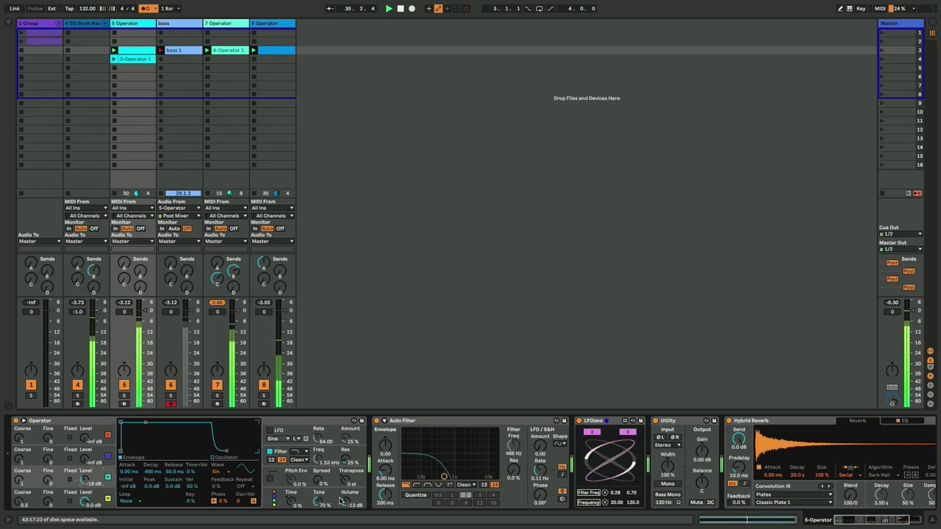
pyautogui.moveTo(344, 501); pyautogui.dragTo(345, 507)
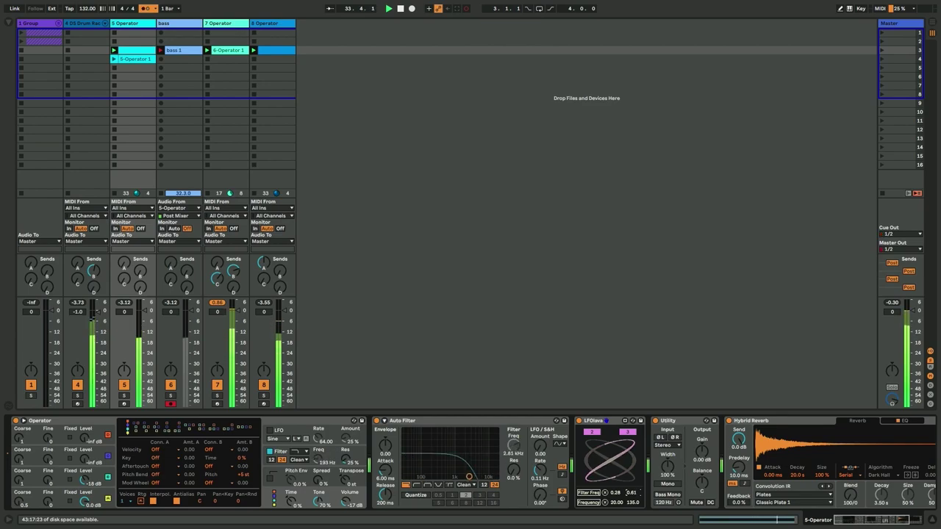
pyautogui.moveTo(345, 461); pyautogui.dragTo(345, 452)
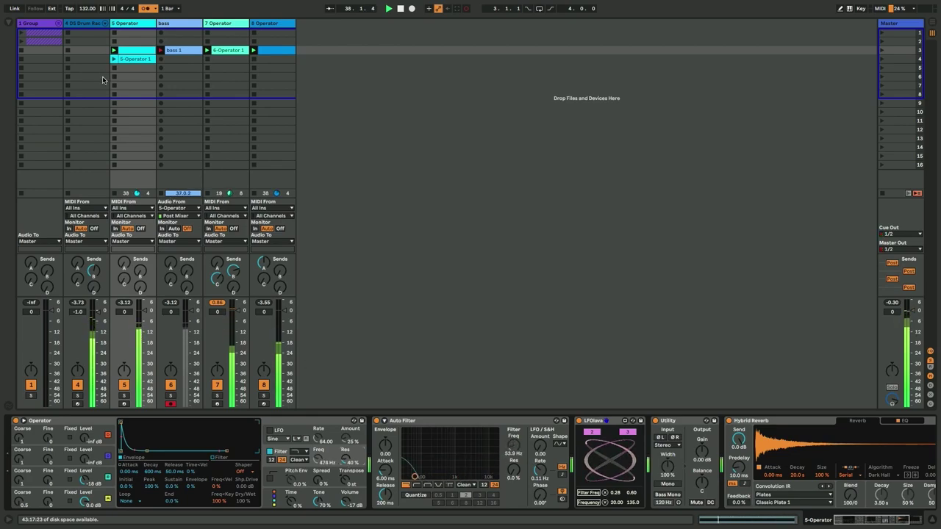
# Step: End the scene 3 take, delete the stray bass 2 clip, and record the scene 4 bass clip into the bass track's scene 4 slot
pyautogui.click(159, 60)
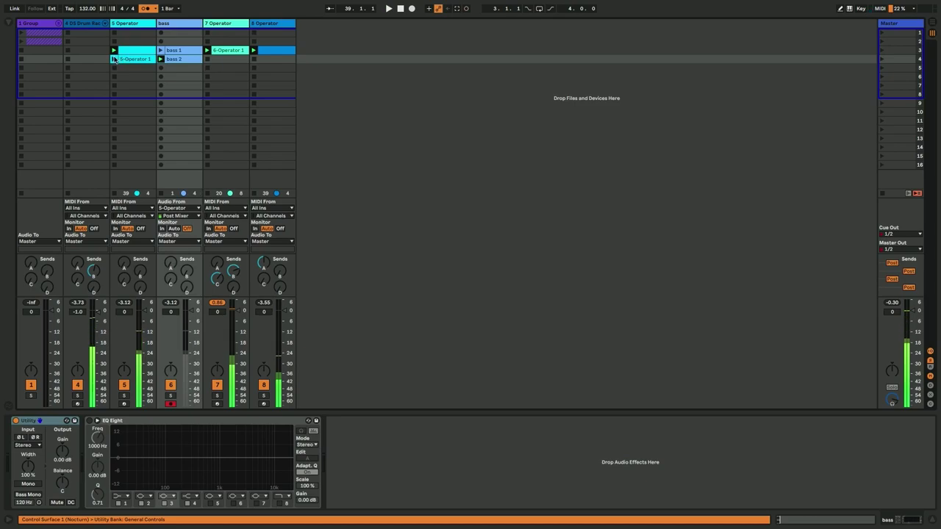
pyautogui.press('Delete')
pyautogui.click(161, 58)
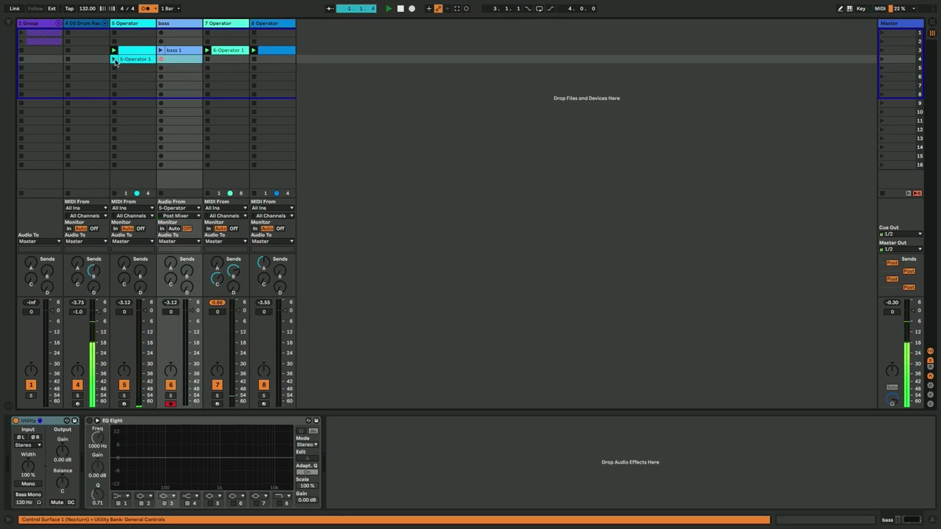
pyautogui.click(114, 60)
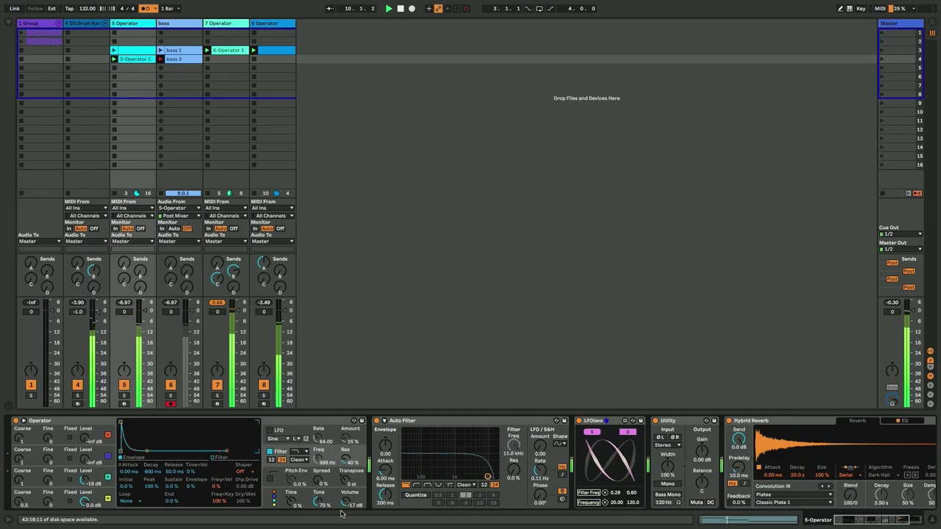
# Step: During the take, vary oscillator B's level between -12 and -18 dB and set the Auto Filter's resonance to 30%
pyautogui.click(90, 481)
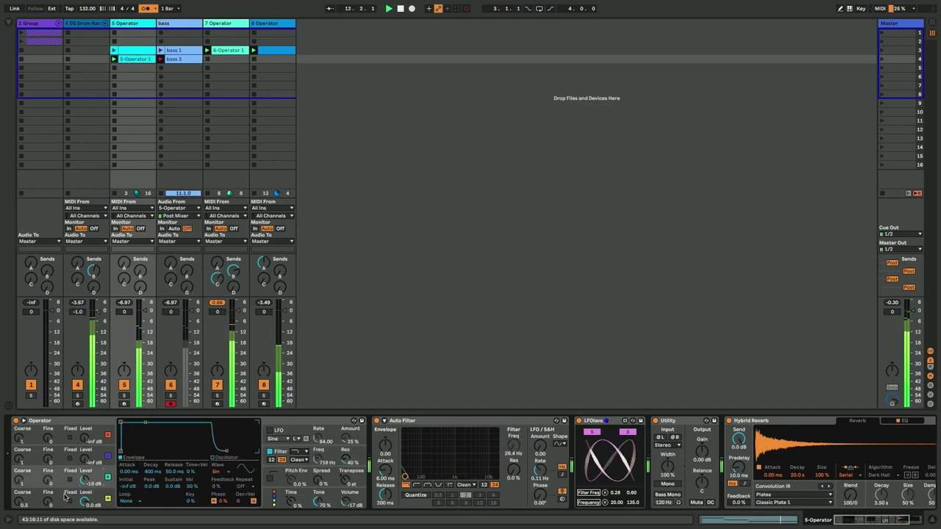
pyautogui.moveTo(82, 483); pyautogui.dragTo(83, 480)
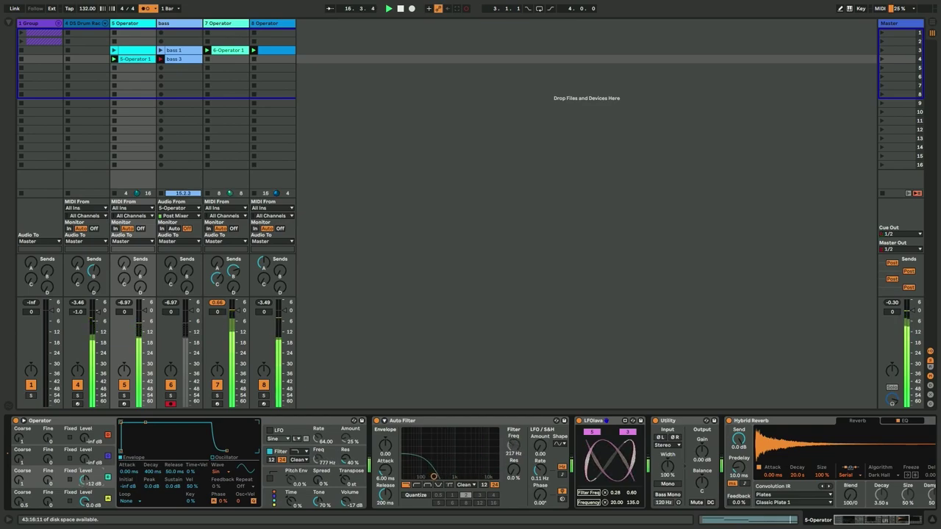
pyautogui.moveTo(84, 480); pyautogui.dragTo(84, 477)
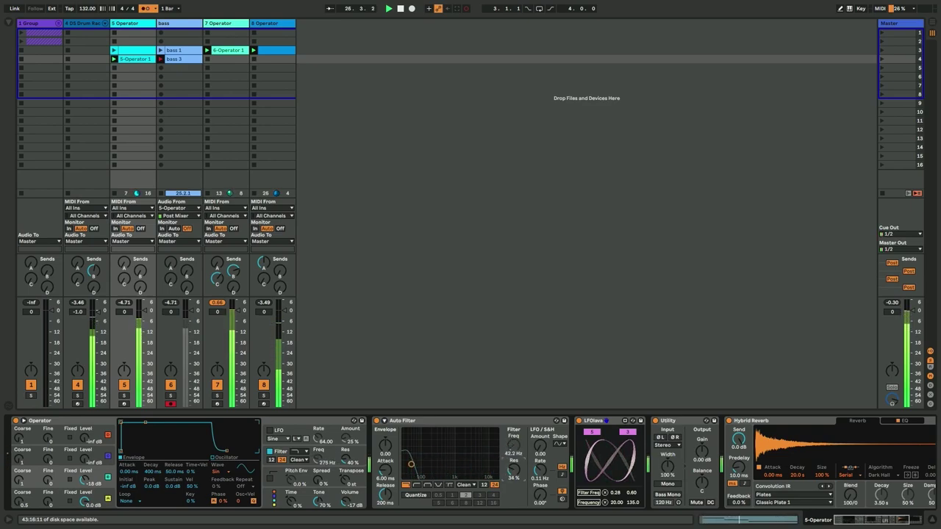
pyautogui.moveTo(514, 471); pyautogui.dragTo(514, 473)
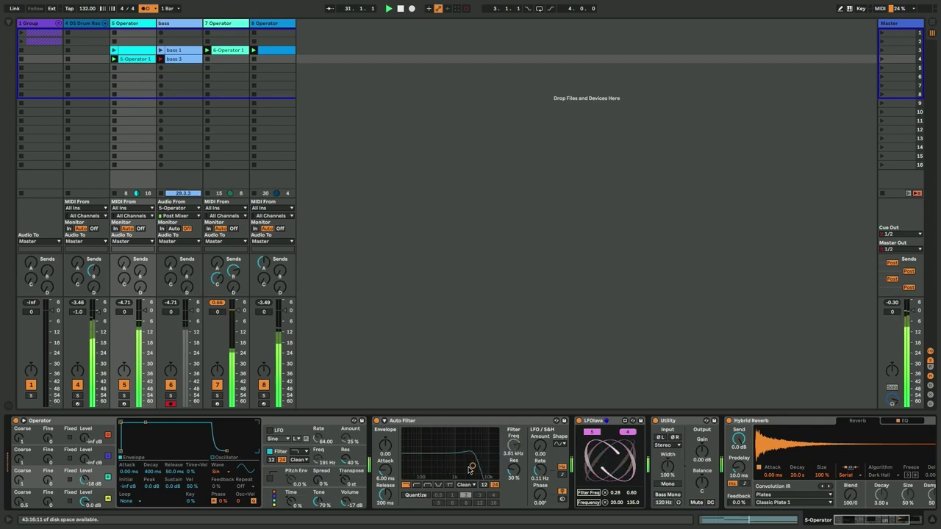
# Step: Stop the percussion Operator's clip and lower the chord Operator track's send C to the echo
pyautogui.hscroll(3, 548, 458)
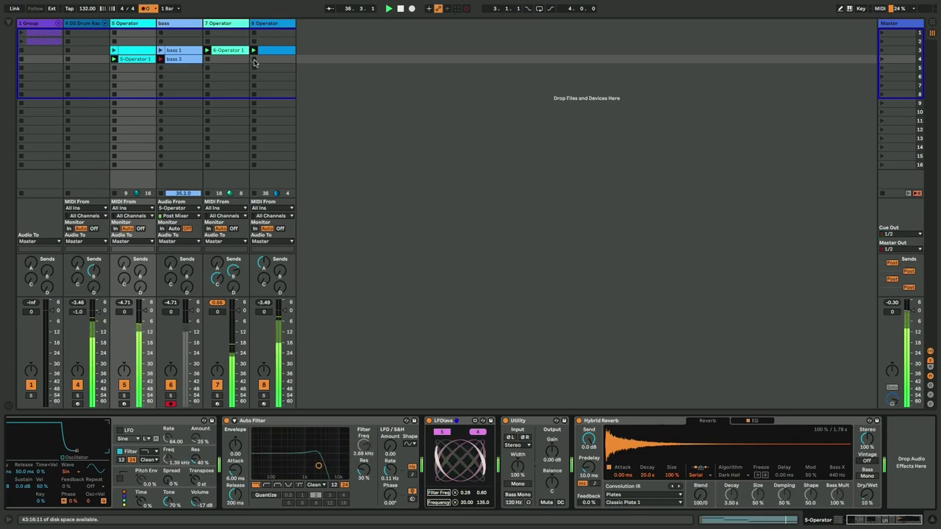
pyautogui.click(226, 25)
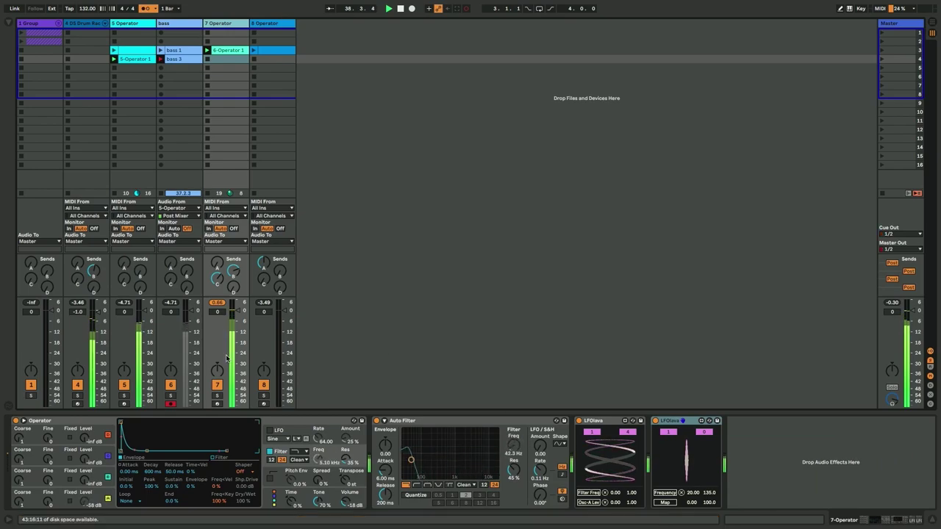
pyautogui.moveTo(233, 286); pyautogui.dragTo(229, 316)
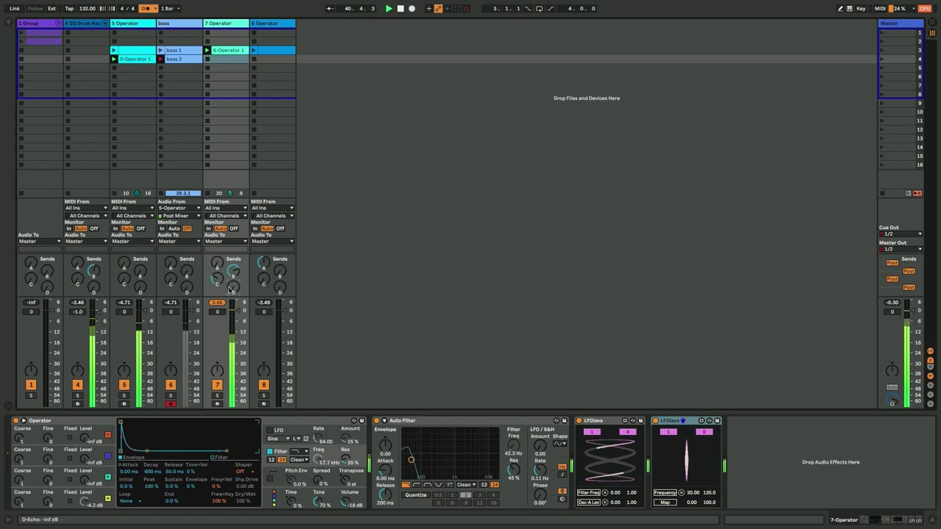
# Step: Stop the bass Operator, finish the bass 3 recording, and loop its four bars from bar 5 to bar 9
pyautogui.click(115, 69)
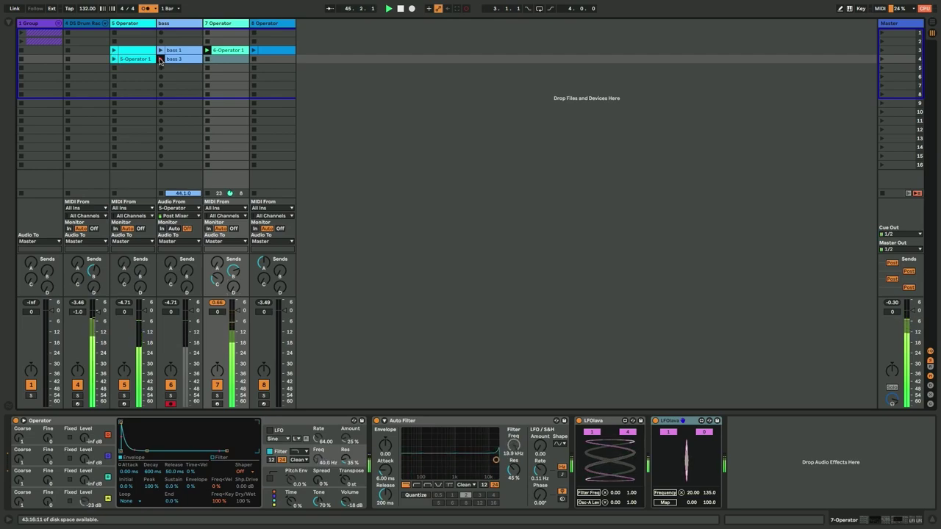
pyautogui.click(159, 60)
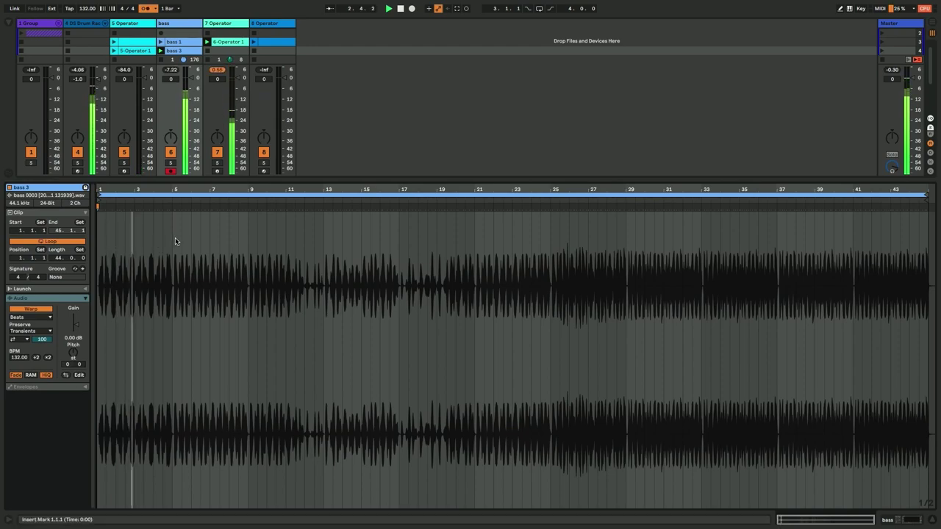
pyautogui.moveTo(172, 240); pyautogui.dragTo(248, 238)
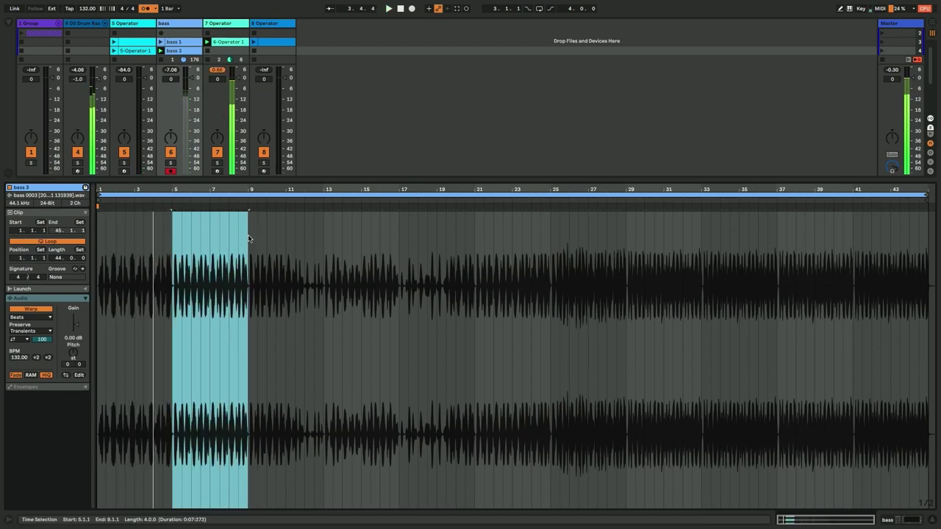
pyautogui.press('super+l')
pyautogui.press('z')
pyautogui.press('x')
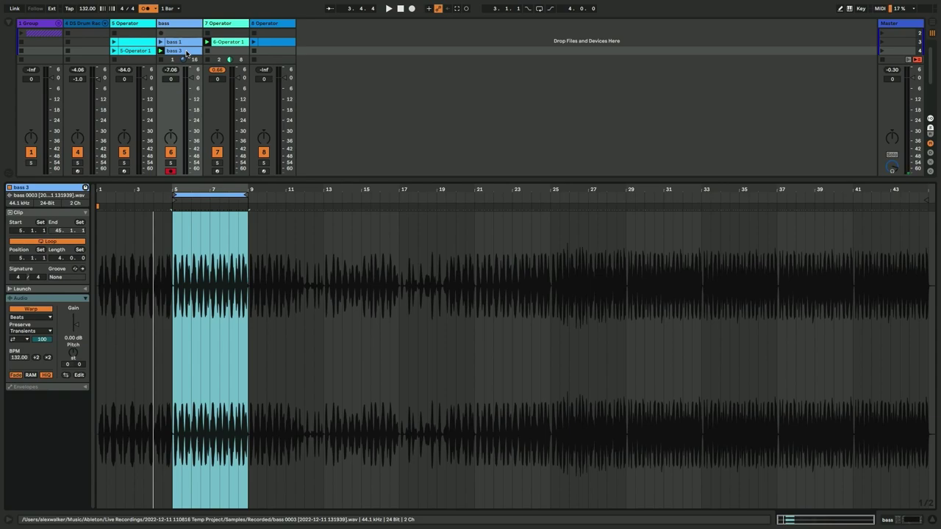
pyautogui.press('space')
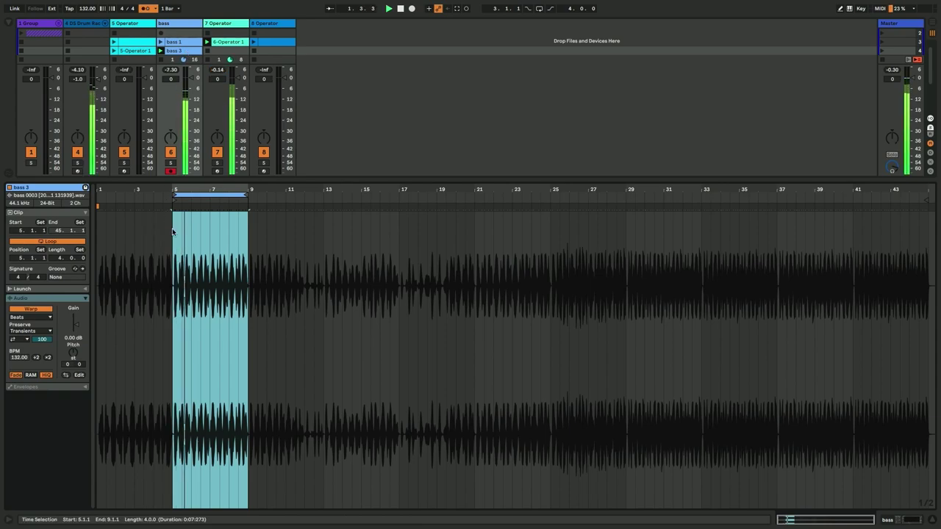
# Step: Shorten the bass 3 clip's loop to two bars starting at bar 7 and play it back
pyautogui.press('z')
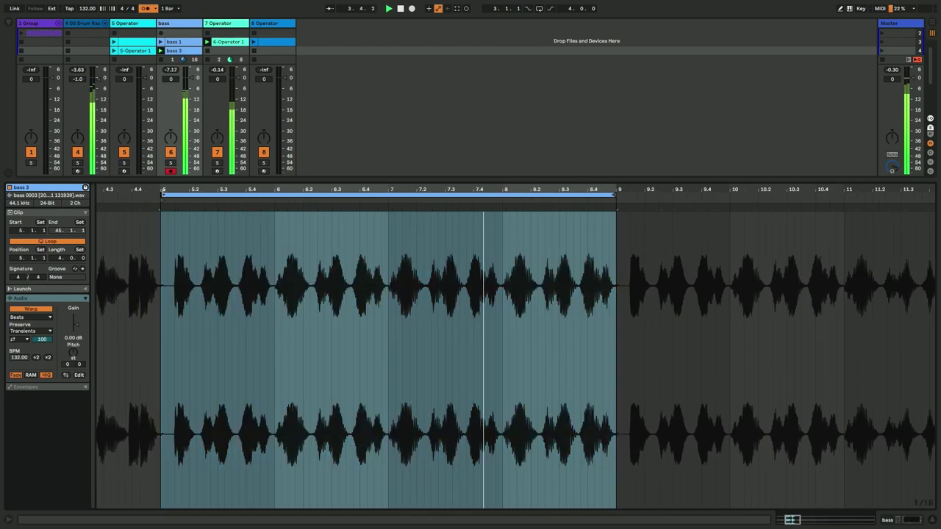
pyautogui.moveTo(163, 195); pyautogui.dragTo(392, 203)
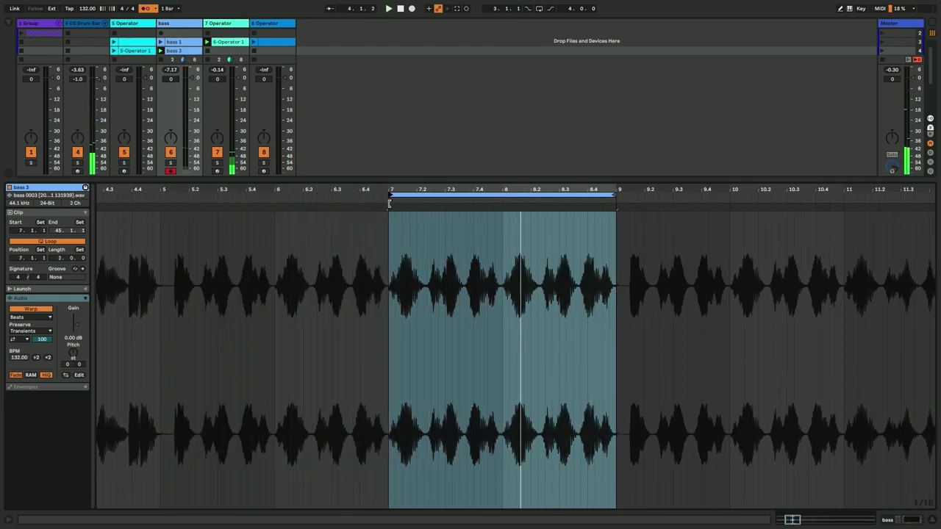
pyautogui.press('space')
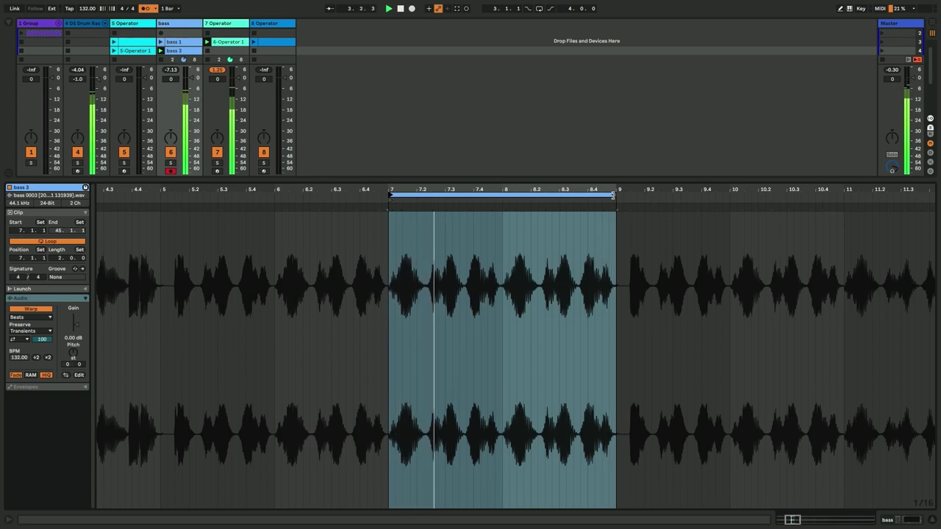
# Step: Move the two-bar loop of the bass 3 clip to start at bar 6 and audition it
pyautogui.moveTo(516, 190); pyautogui.dragTo(408, 189)
pyautogui.press('space')
pyautogui.moveTo(329, 195); pyautogui.dragTo(211, 195)
pyautogui.press('space')
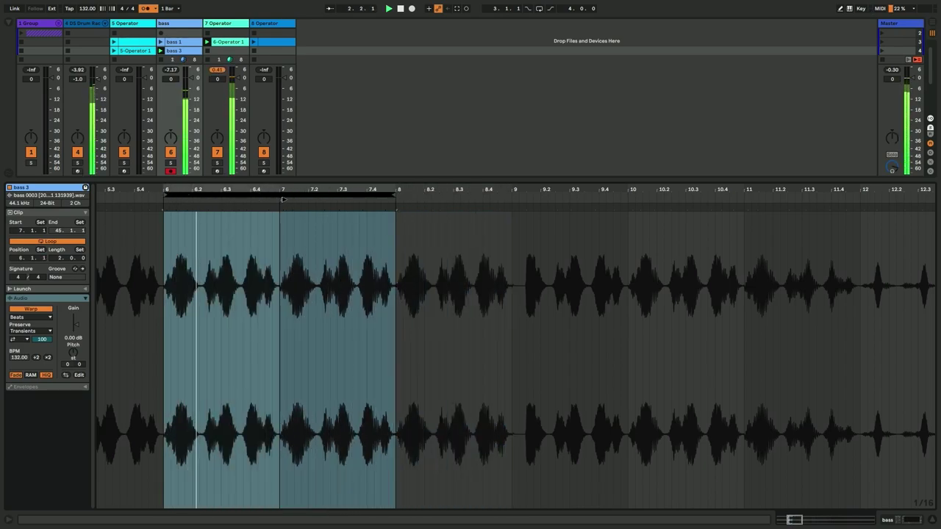
# Step: Move the bass 3 clip's start marker to bar 6 so it matches the beginning of the two-bar loop
pyautogui.hscroll(-3, 283, 199)
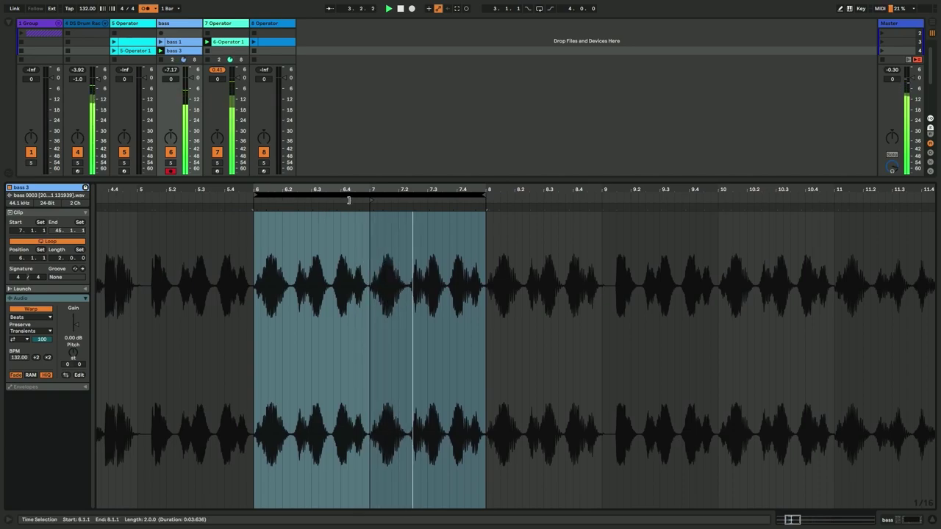
pyautogui.click(372, 202)
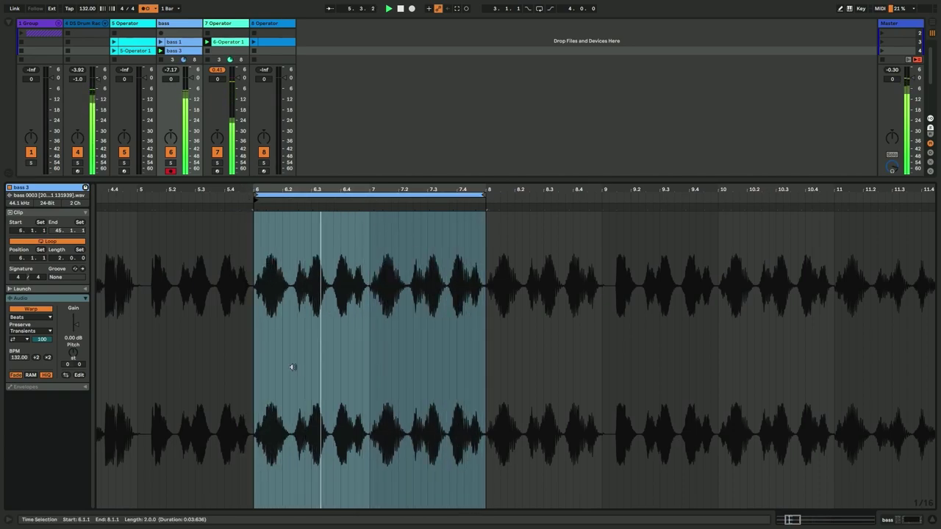
# Step: Enable the bass track's EQ Eight with band 4 at 250 Hz and 9.55 dB, and set the track volume to -1.0 dB
pyautogui.hotkey('shift', 'Tab')
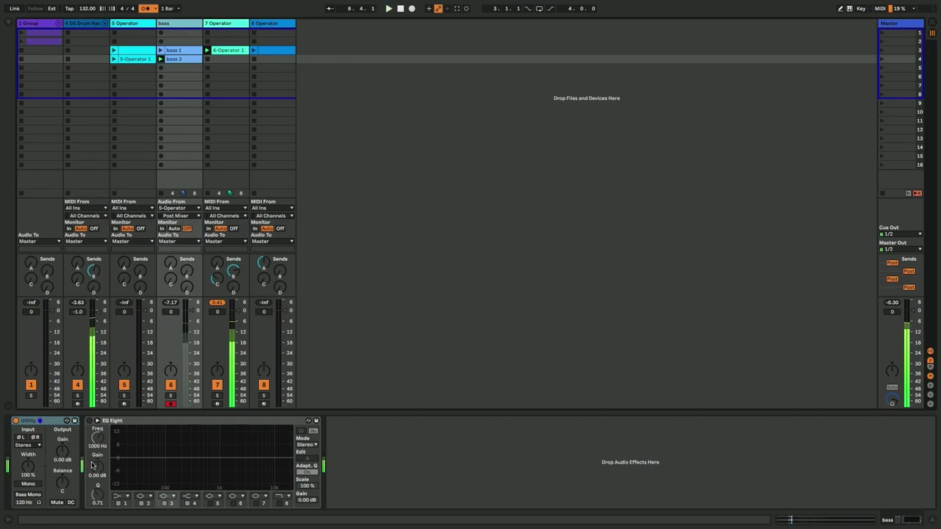
pyautogui.click(90, 421)
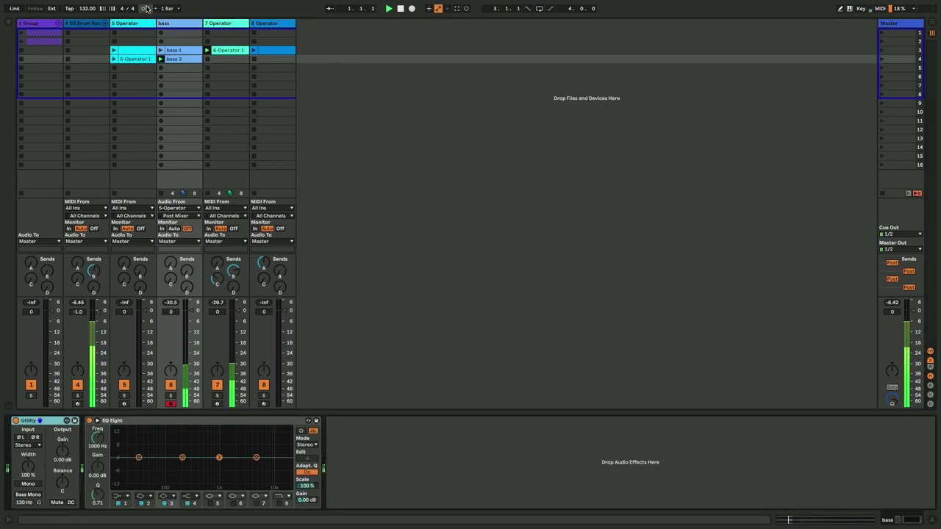
pyautogui.moveTo(219, 457); pyautogui.dragTo(188, 439)
pyautogui.hotkey('ctrl', 'z')
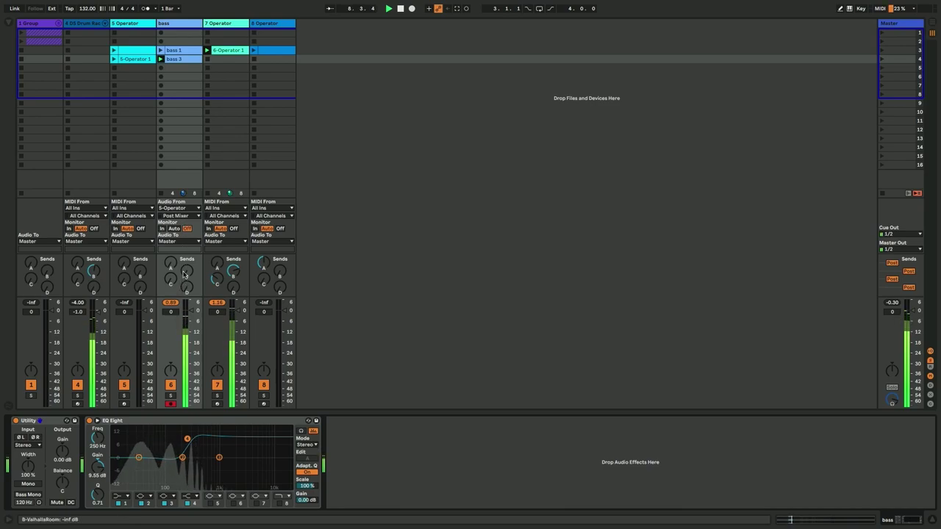
pyautogui.moveTo(190, 311); pyautogui.dragTo(189, 312)
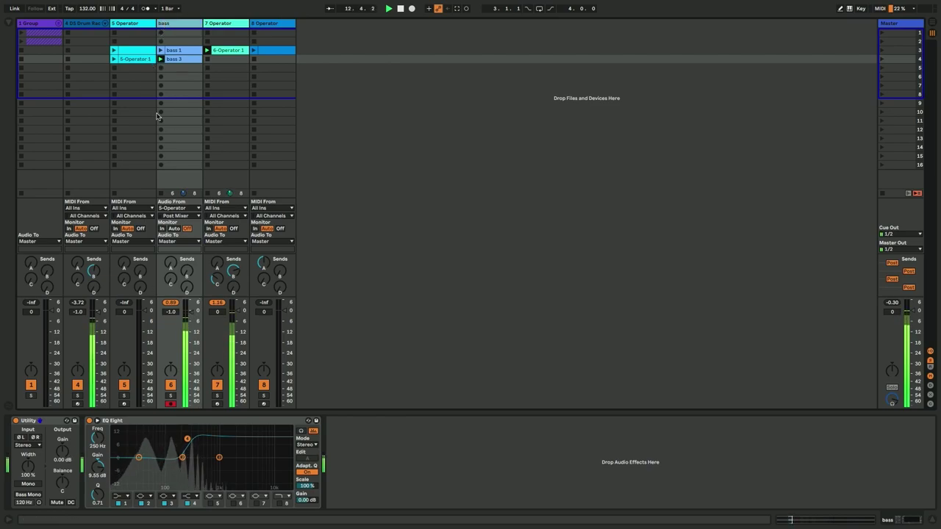
# Step: Examine the bass 3 clip's looped waveform up close and play the loop back
pyautogui.doubleClick(171, 59)
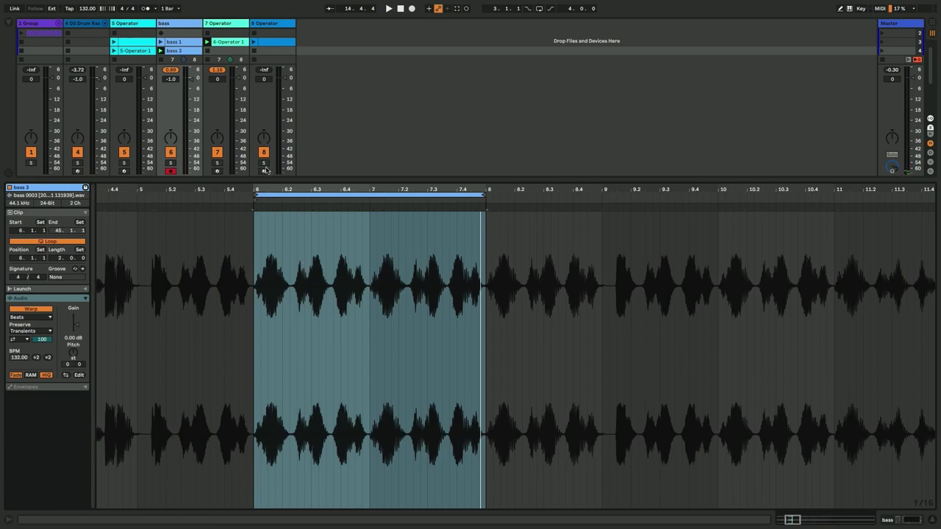
pyautogui.moveTo(272, 185); pyautogui.dragTo(327, 262)
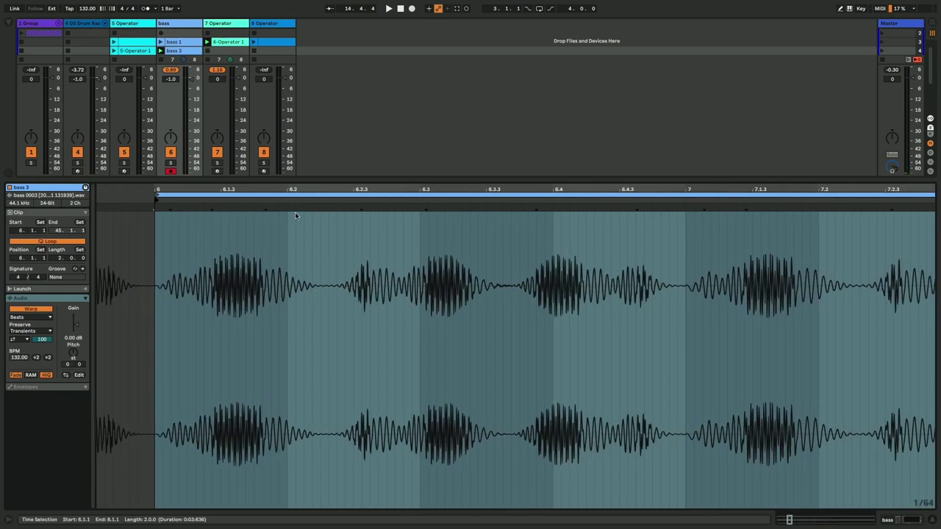
pyautogui.moveTo(296, 191); pyautogui.dragTo(296, 122)
pyautogui.press('space')
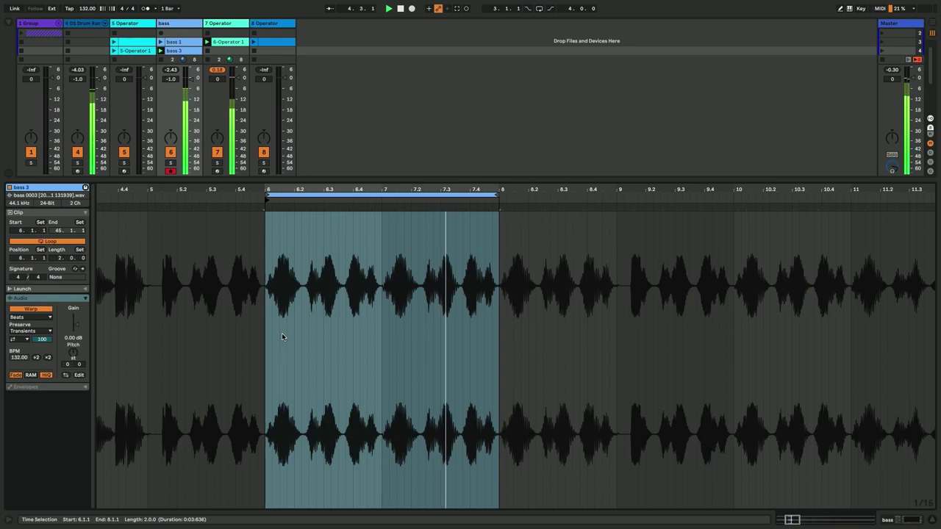
# Step: Review the device chains of the bass Operator and chord Operator tracks and play the full loop
pyautogui.hotkey('shift', 'Tab')
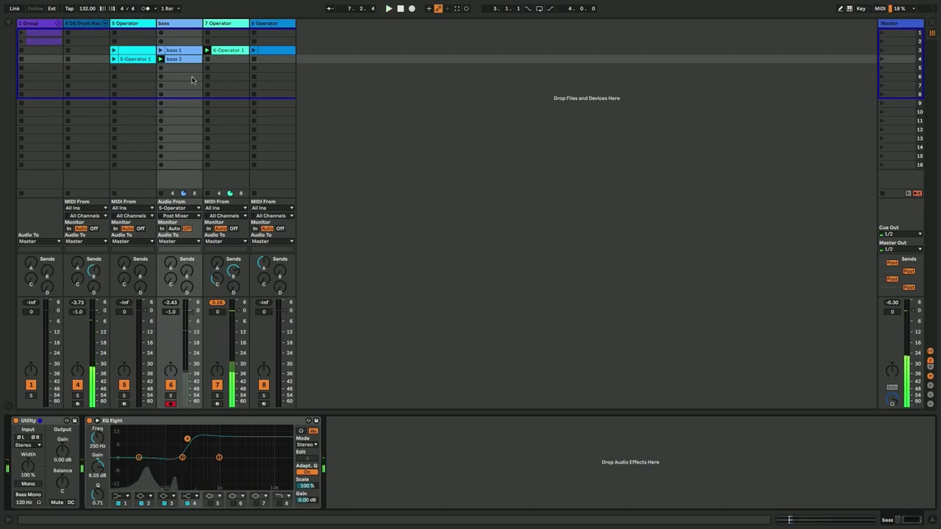
pyautogui.click(137, 25)
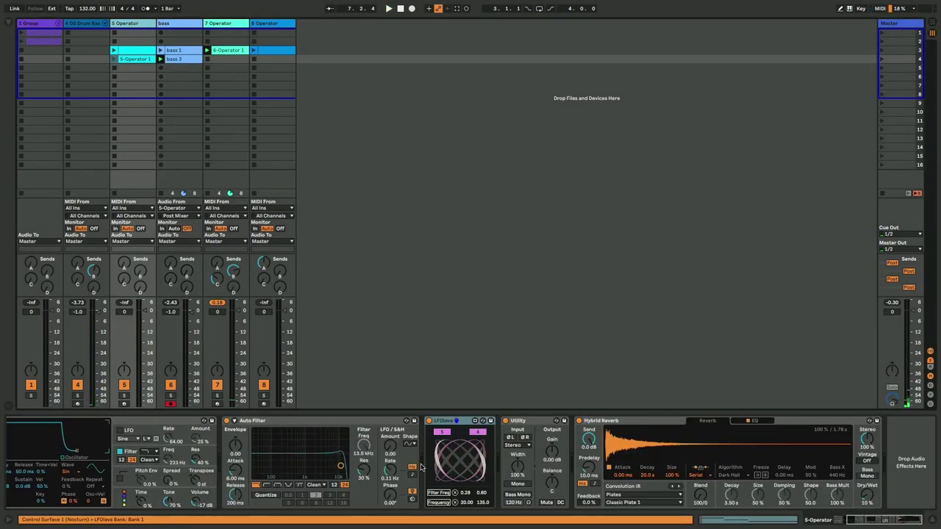
pyautogui.click(219, 24)
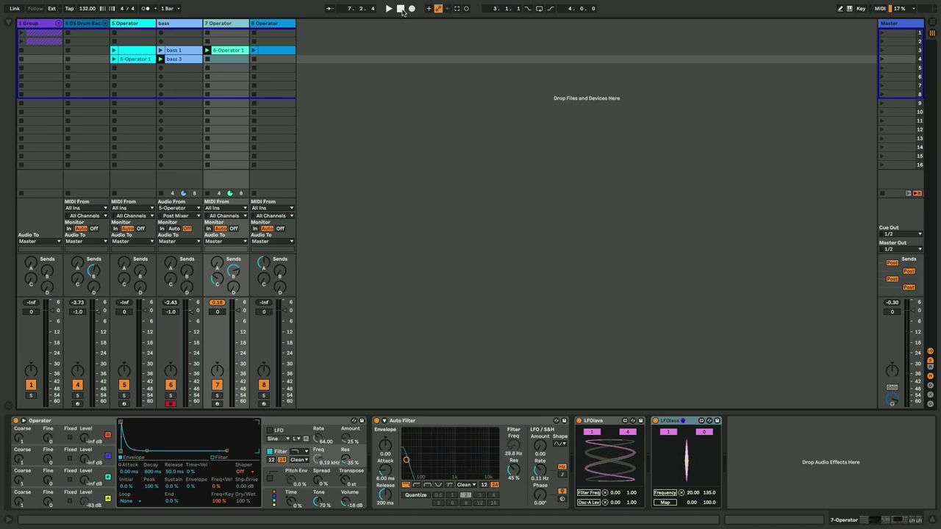
pyautogui.press('space')
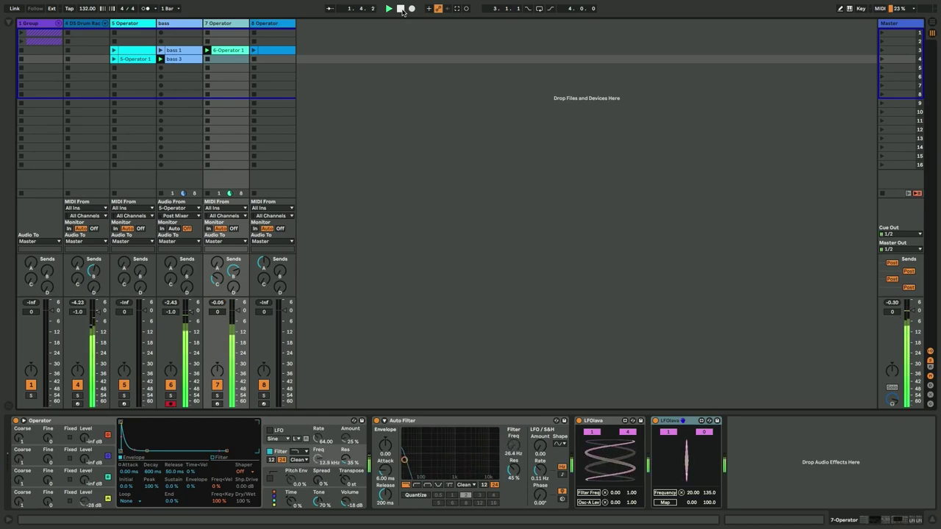